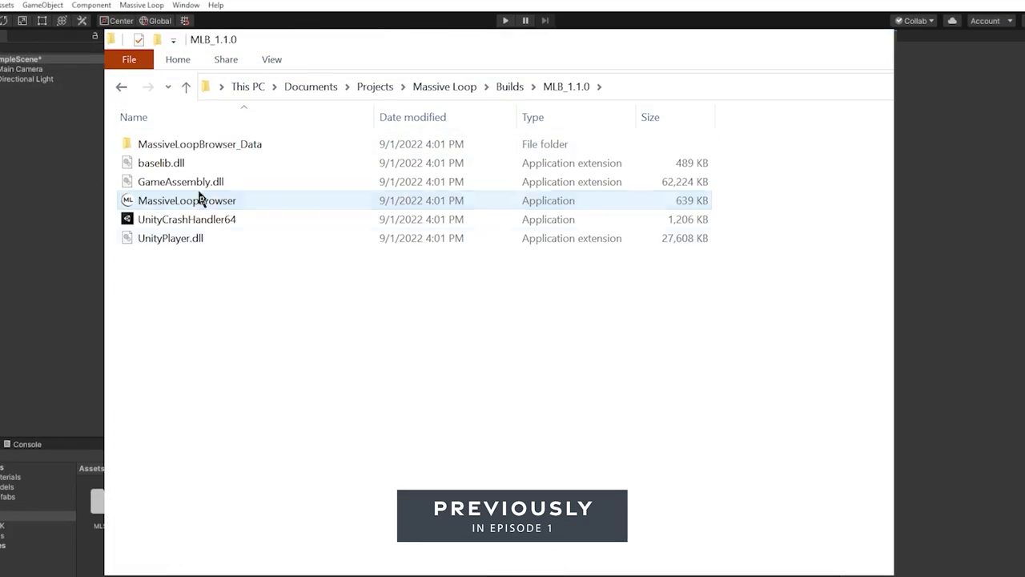
{"action": "left_click", "coordinate": [200, 199]}
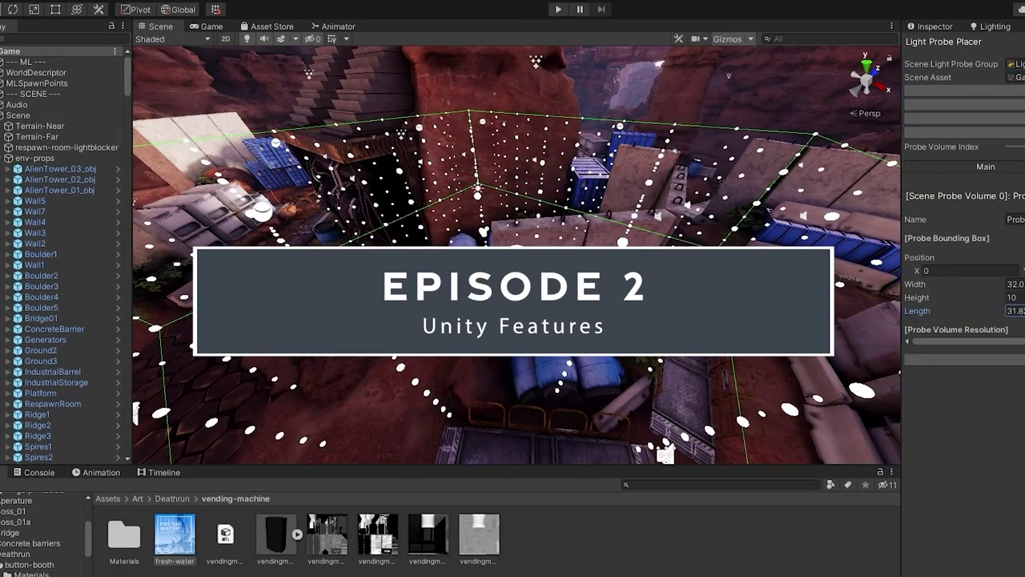
{"action": "left_click_drag", "start_coordinate": [1023, 271], "coordinate": [1024, 271]}
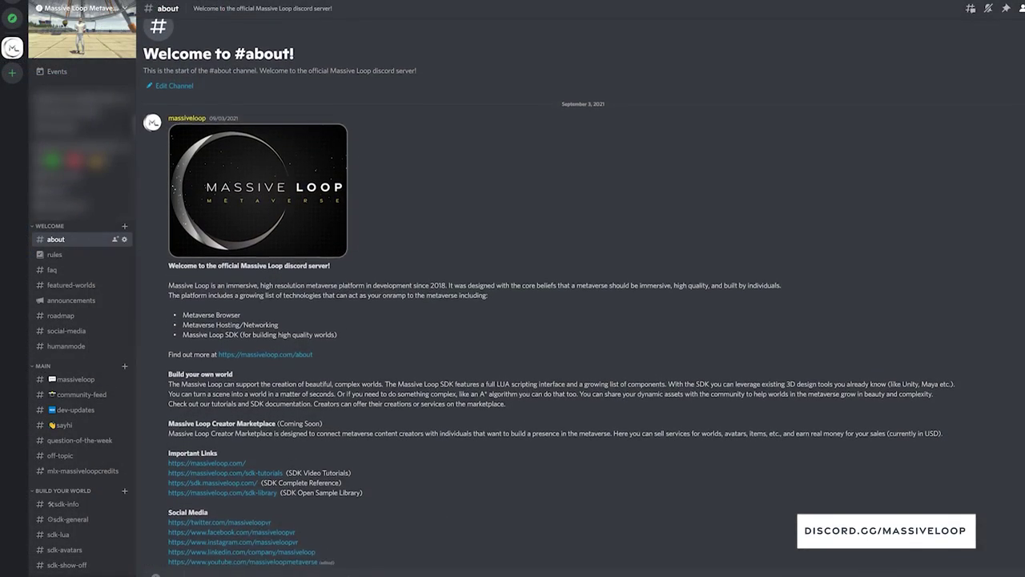
Step: Read through the about channel of the Massive Loop Discord server, including its important links and social media
{"action": "scroll", "coordinate": [581, 294], "scroll_direction": "down", "scroll_amount": 2}
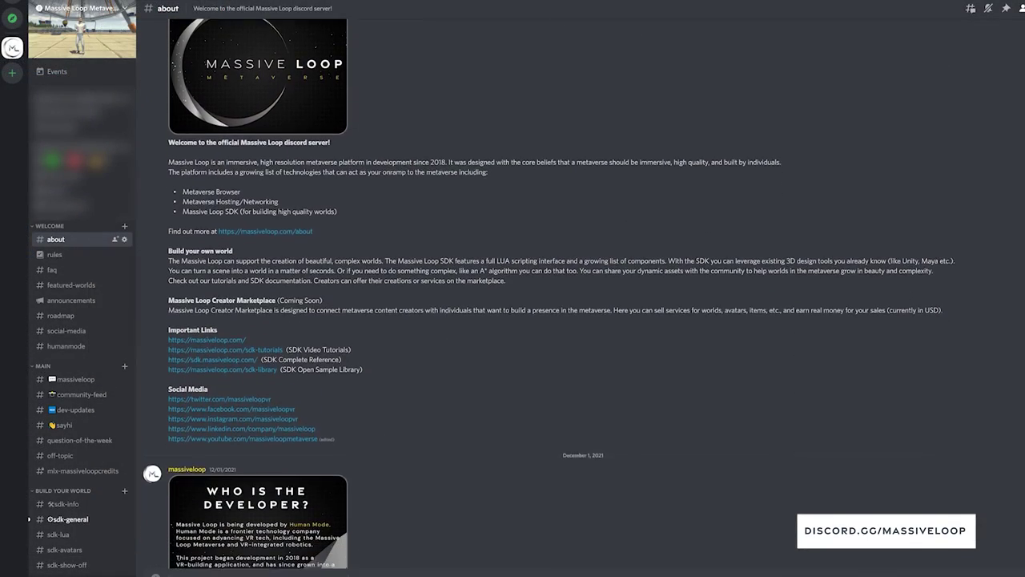
{"action": "scroll", "coordinate": [549, 295], "scroll_direction": "down", "scroll_amount": 4}
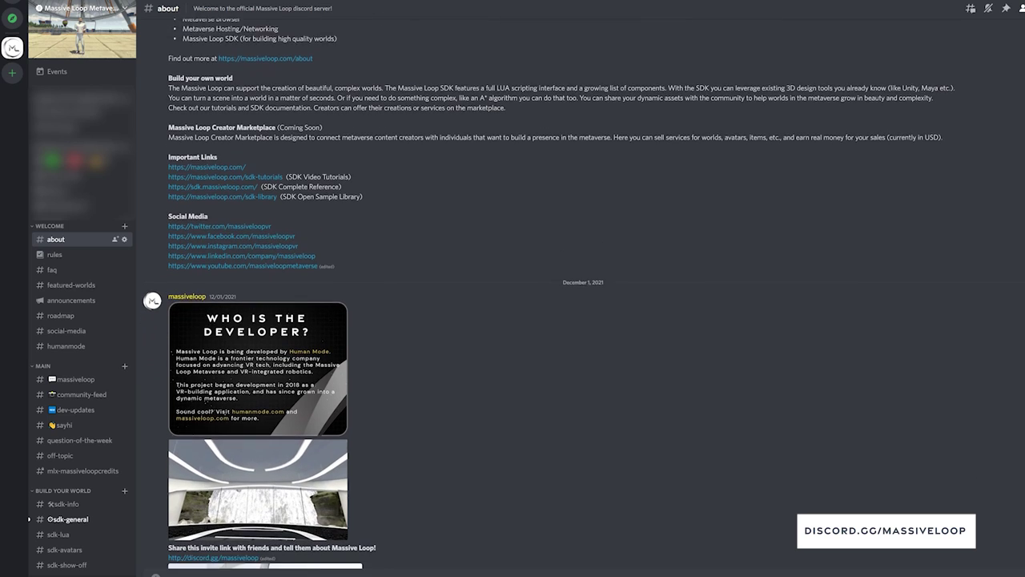
{"action": "scroll", "coordinate": [549, 295], "scroll_direction": "down", "scroll_amount": 4}
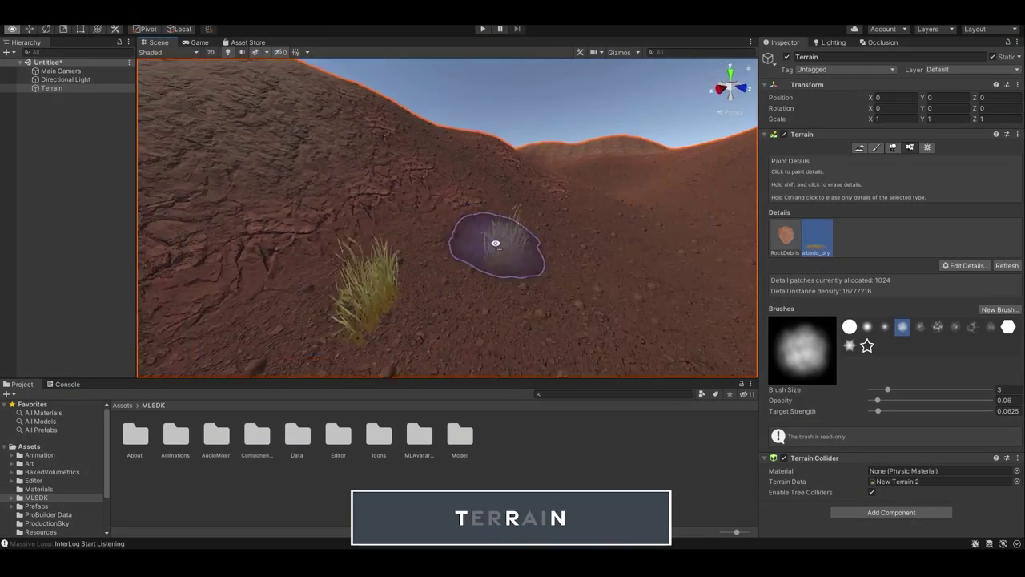
Step: Paint several clumps of the albedo_dry grass detail over the valley floor of the terrain with a size 3 brush
{"action": "right_click_drag", "start_coordinate": [495, 242], "coordinate": [476, 224]}
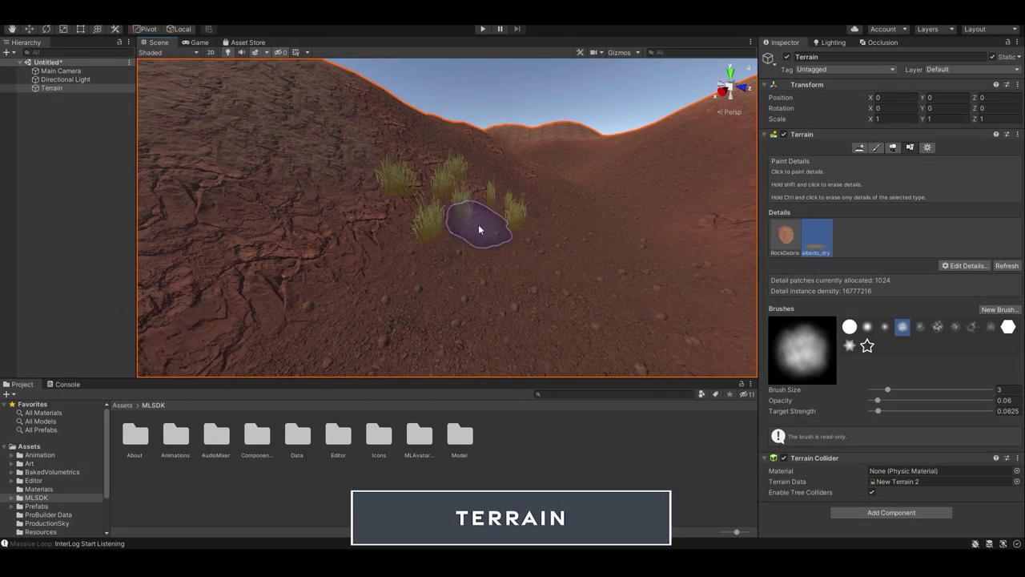
{"action": "left_click_drag", "start_coordinate": [501, 274], "coordinate": [444, 255]}
{"action": "right_click_drag", "start_coordinate": [449, 252], "coordinate": [593, 225]}
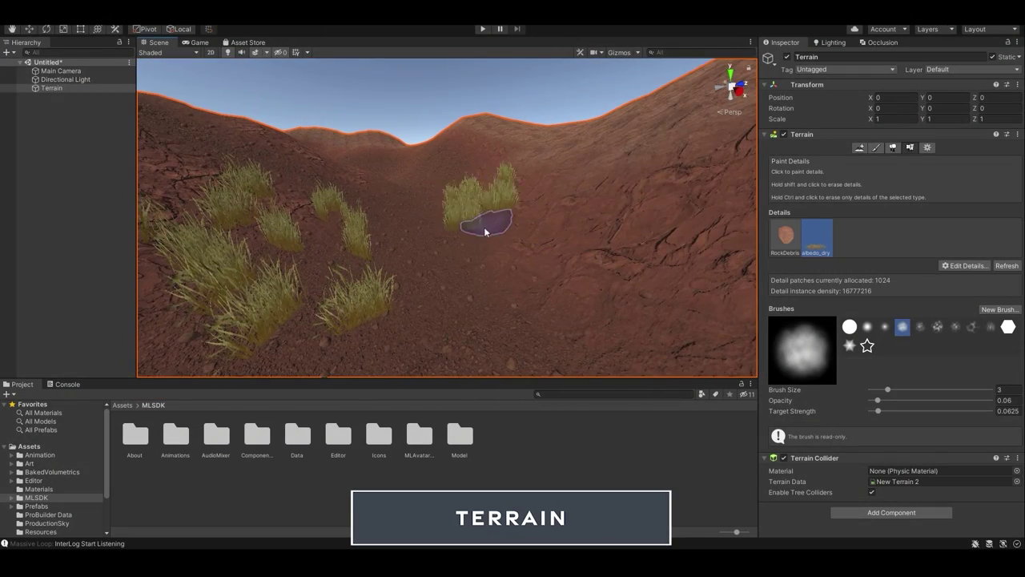
{"action": "left_click_drag", "start_coordinate": [485, 233], "coordinate": [547, 269]}
{"action": "right_click_drag", "start_coordinate": [550, 268], "coordinate": [589, 273]}
{"action": "left_click_drag", "start_coordinate": [588, 272], "coordinate": [910, 324]}
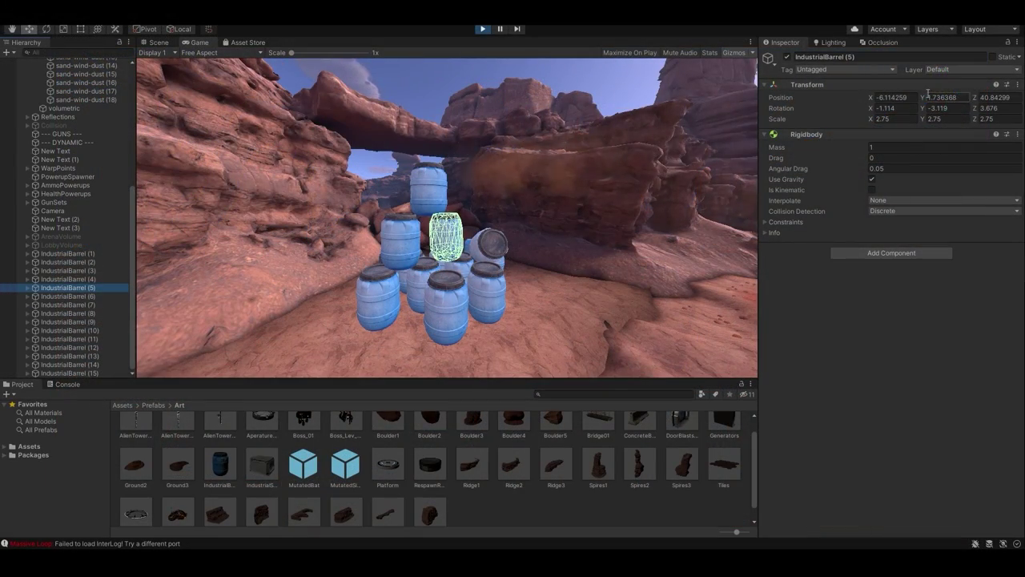
Step: Change the Y position of IndustrialBarrel (5) in the barrel stack while the game is running
{"action": "left_click_drag", "start_coordinate": [925, 97], "coordinate": [26, 98]}
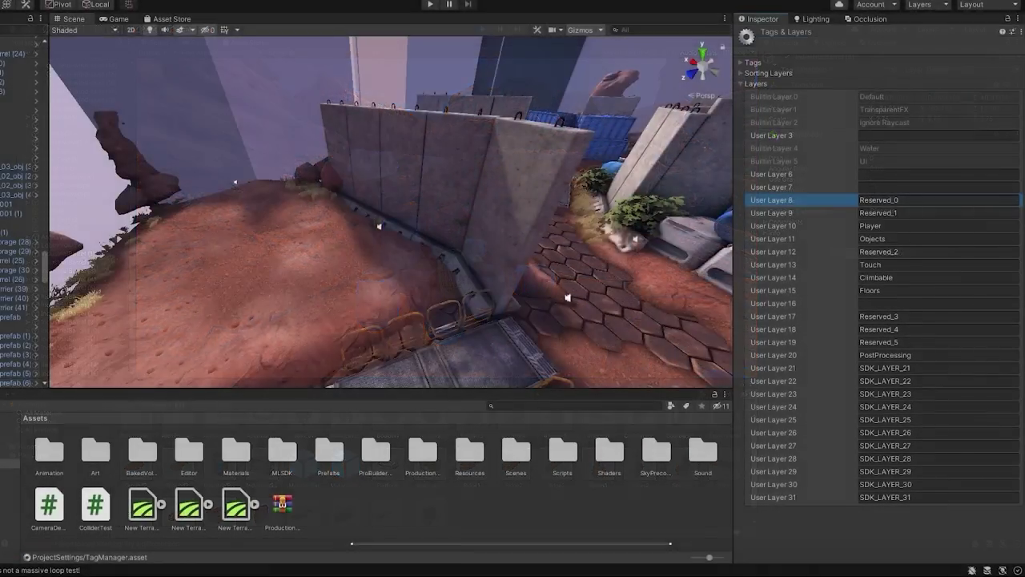
Step: Examine the reserved and named user layers 8 to 20, such as Player, Objects, Climbable and PostProcessing
{"action": "left_click", "coordinate": [772, 212]}
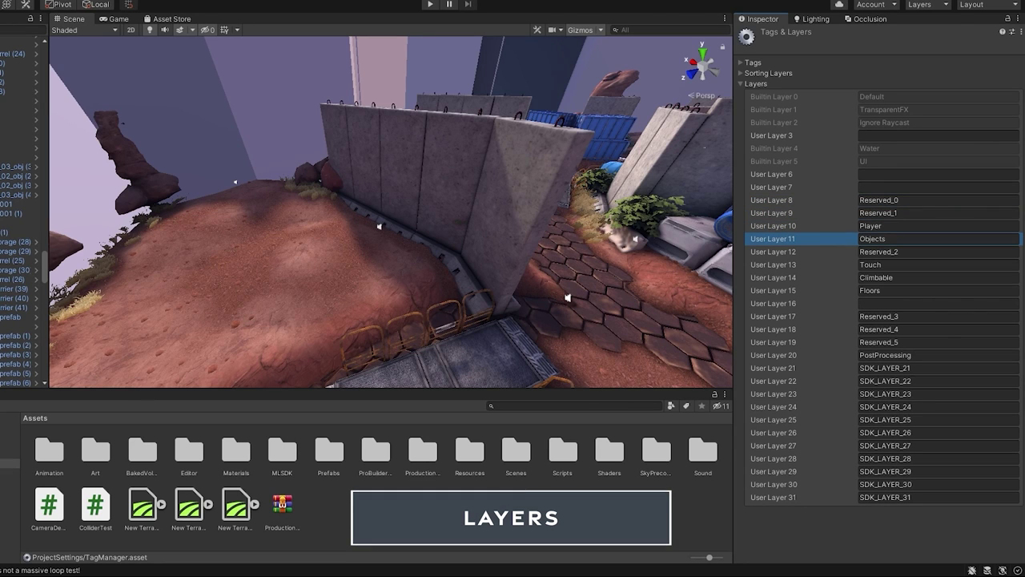
{"action": "left_click", "coordinate": [773, 264]}
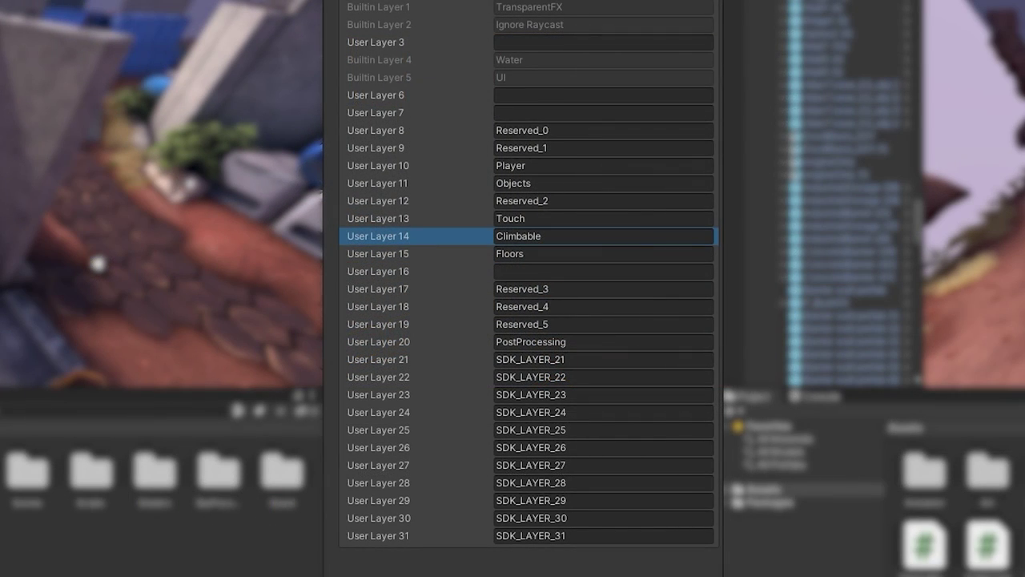
{"action": "left_click", "coordinate": [773, 265]}
{"action": "left_click", "coordinate": [378, 201]}
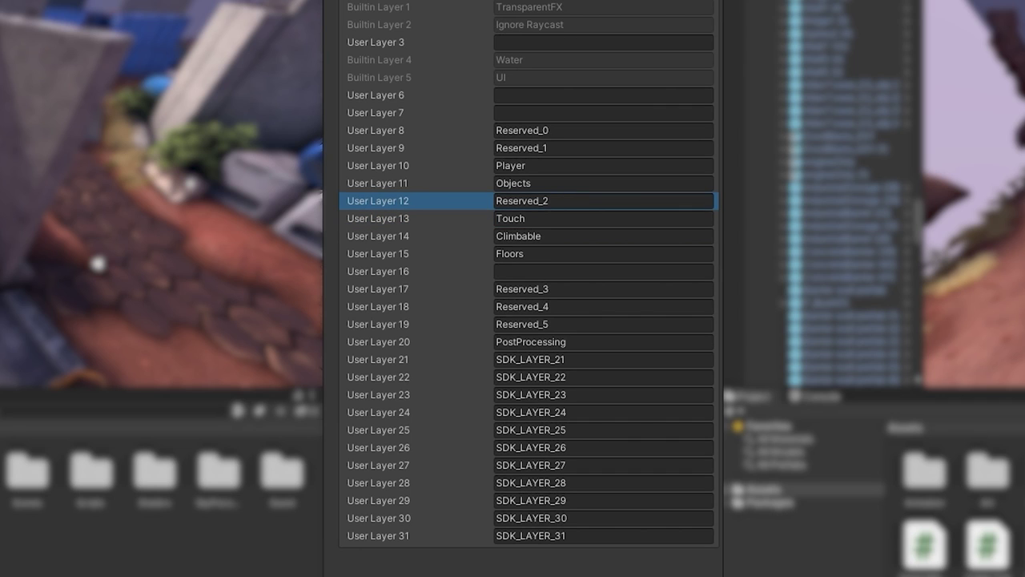
{"action": "left_click", "coordinate": [378, 184]}
{"action": "left_click", "coordinate": [378, 166]}
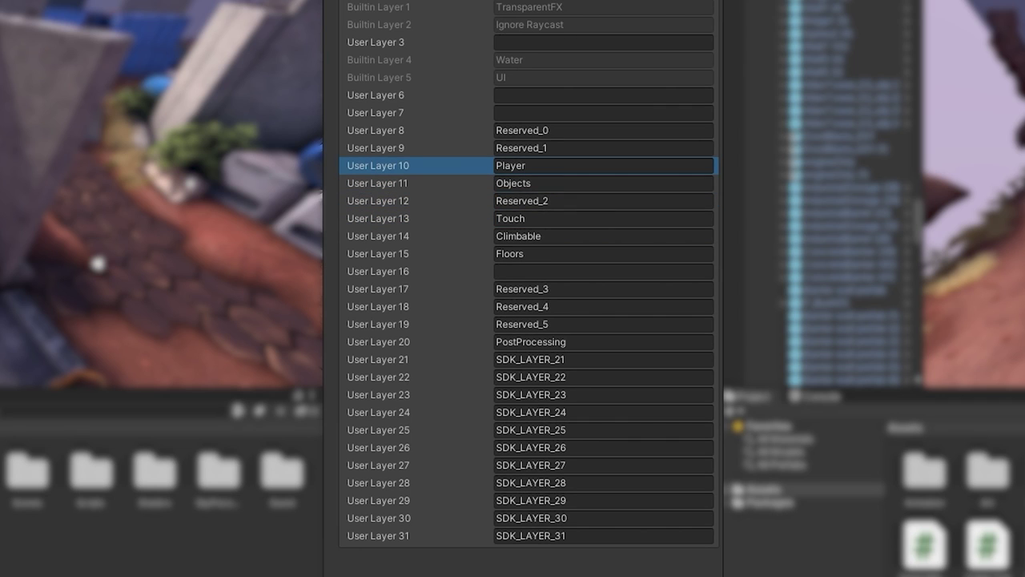
{"action": "left_click", "coordinate": [378, 148]}
{"action": "left_click", "coordinate": [378, 131]}
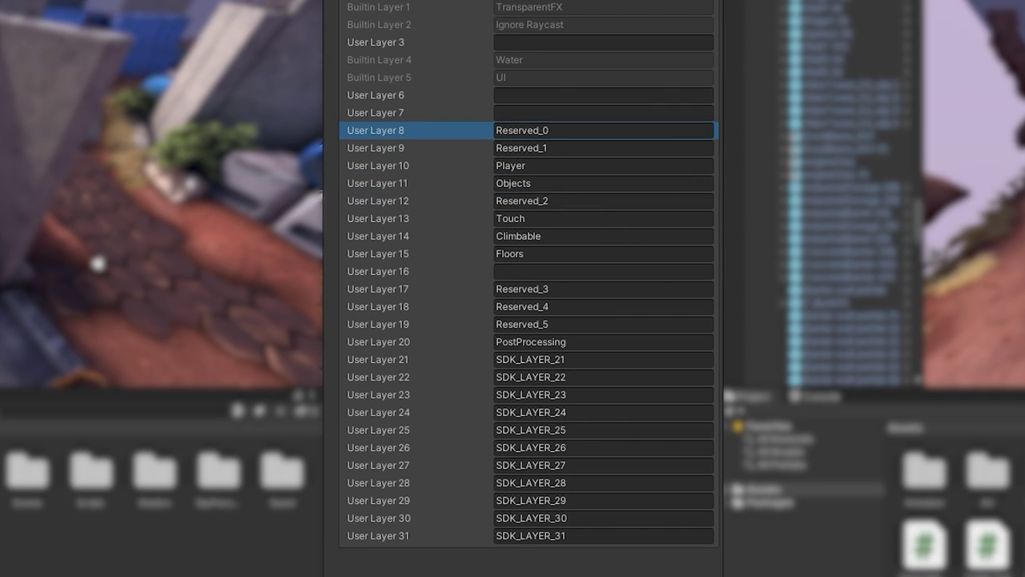
{"action": "key", "text": "Down"}
{"action": "key", "text": "Down"}
{"action": "key", "text": "Down"}
{"action": "key", "text": "Down"}
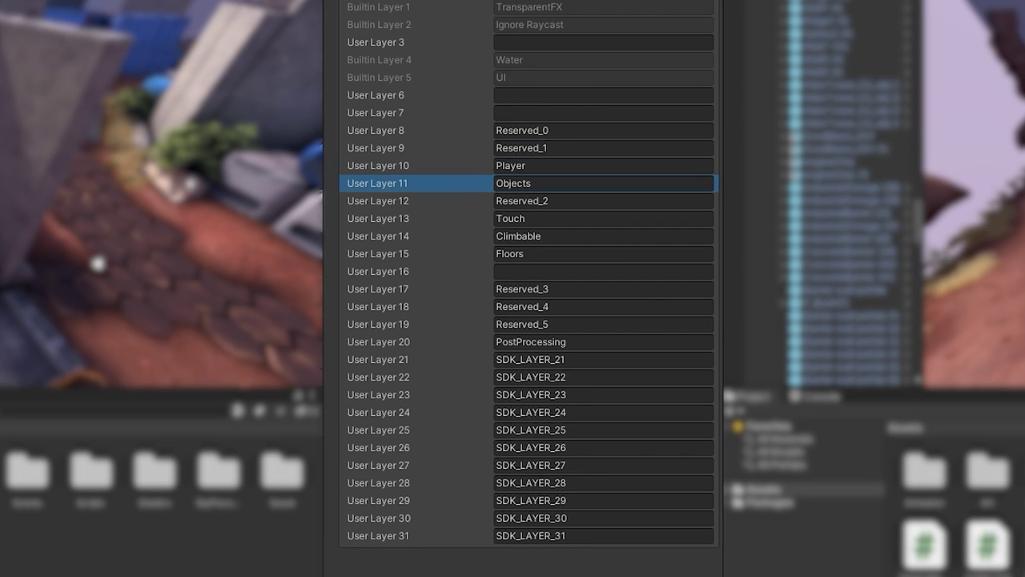
{"action": "key", "text": "Down"}
{"action": "key", "text": "Down"}
{"action": "key", "text": "Down"}
{"action": "key", "text": "Down"}
{"action": "key", "text": "Down"}
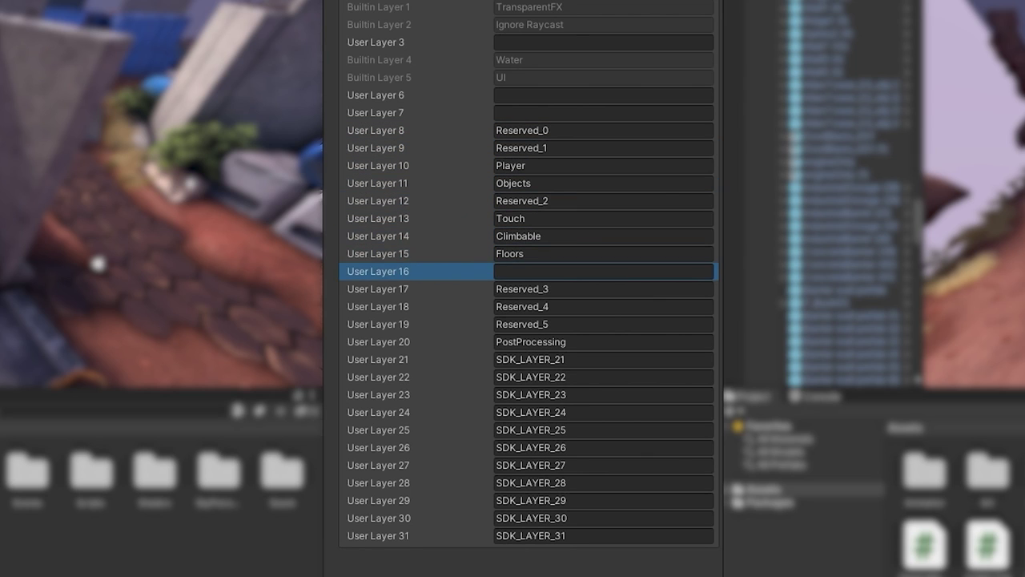
{"action": "key", "text": "Down"}
{"action": "key", "text": "Down"}
{"action": "key", "text": "Down"}
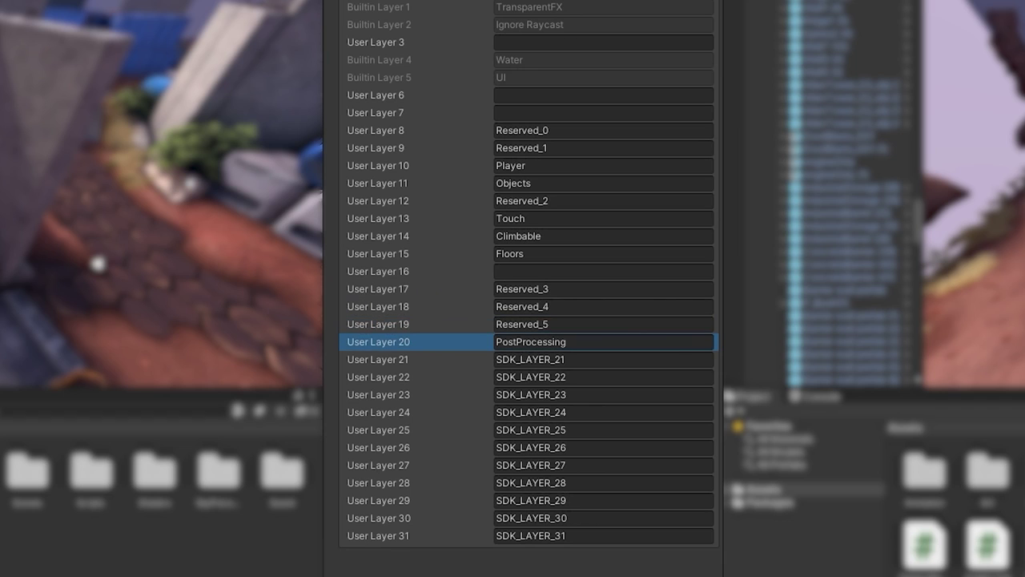
{"action": "key", "text": "Up"}
{"action": "key", "text": "Up"}
{"action": "key", "text": "Up"}
{"action": "key", "text": "Up"}
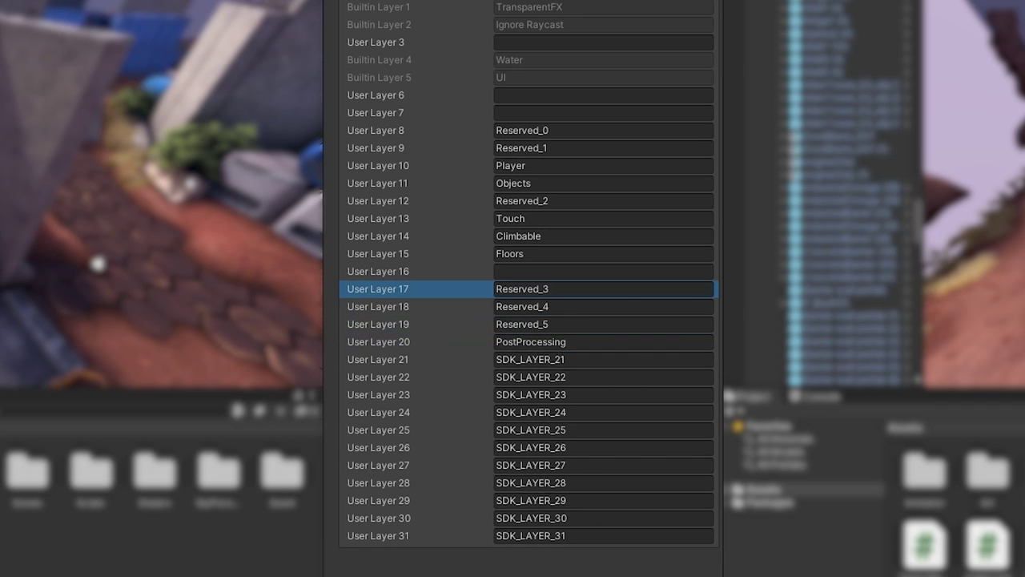
{"action": "key", "text": "Up"}
{"action": "key", "text": "Up"}
{"action": "key", "text": "Up"}
{"action": "key", "text": "Up"}
{"action": "key", "text": "Up"}
{"action": "key", "text": "Up"}
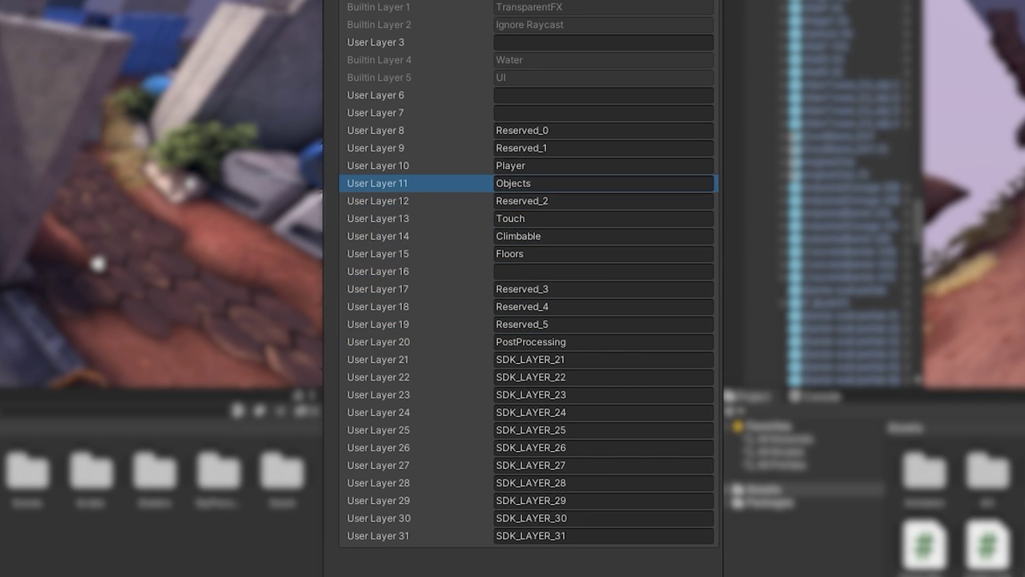
{"action": "key", "text": "Up"}
{"action": "key", "text": "Up"}
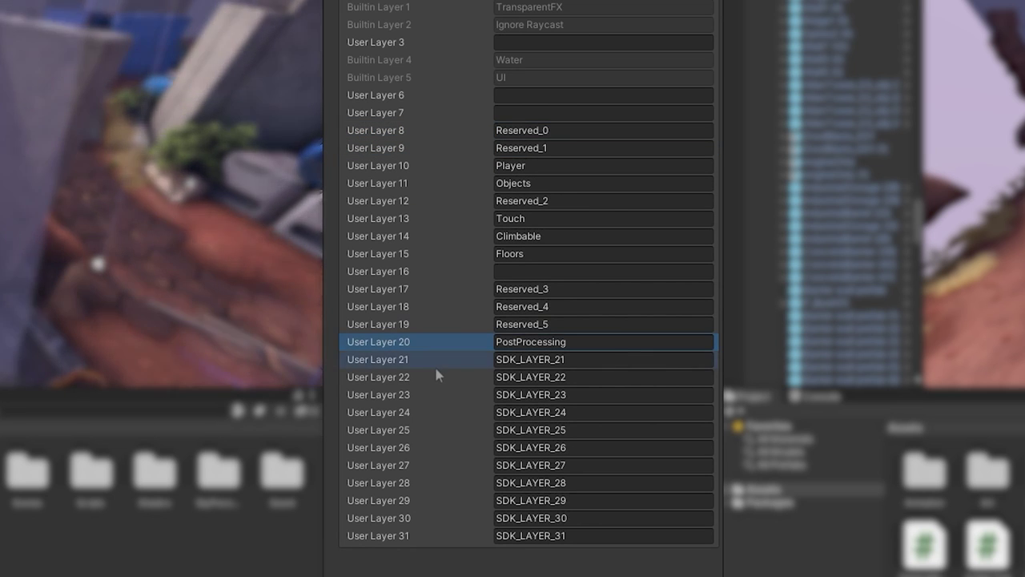
Step: Examine the SDK_LAYER entries in user layers 21 to 31
{"action": "key", "text": "Down"}
{"action": "key", "text": "Down"}
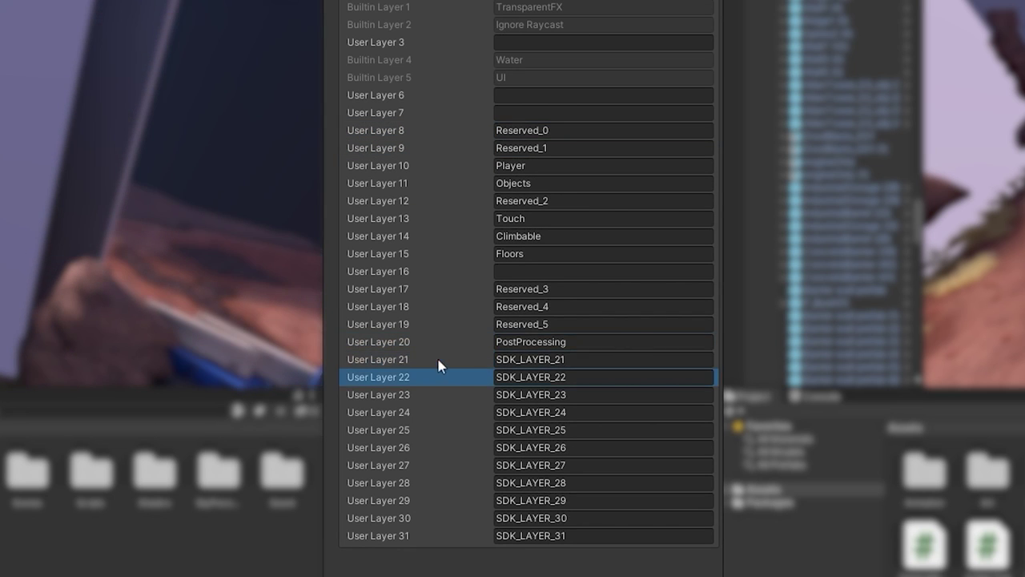
{"action": "key", "text": "Down"}
{"action": "key", "text": "Down"}
{"action": "key", "text": "Down"}
{"action": "key", "text": "Down"}
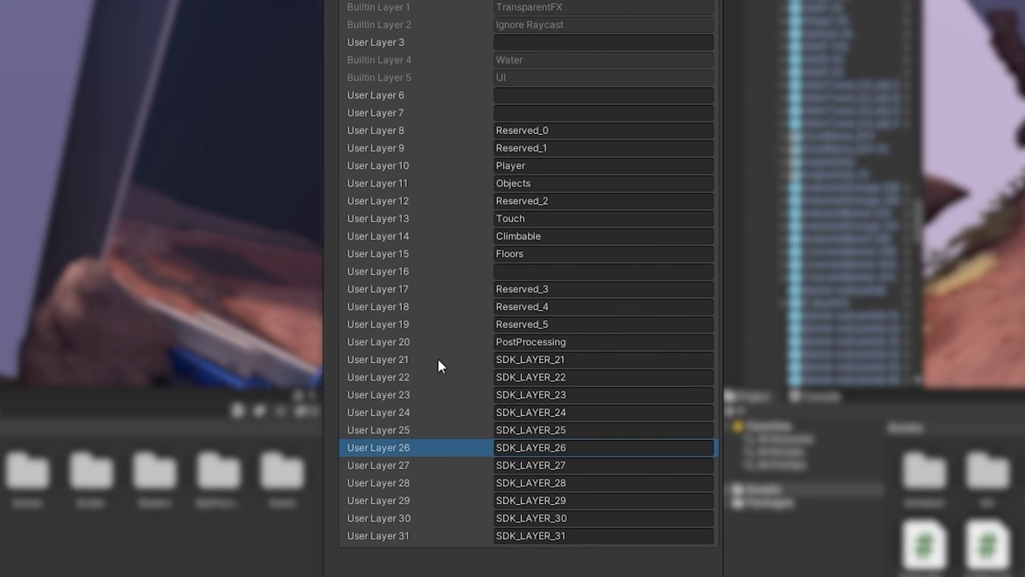
{"action": "key", "text": "Down"}
{"action": "key", "text": "Down"}
{"action": "key", "text": "Down"}
{"action": "key", "text": "Down"}
{"action": "key", "text": "Down"}
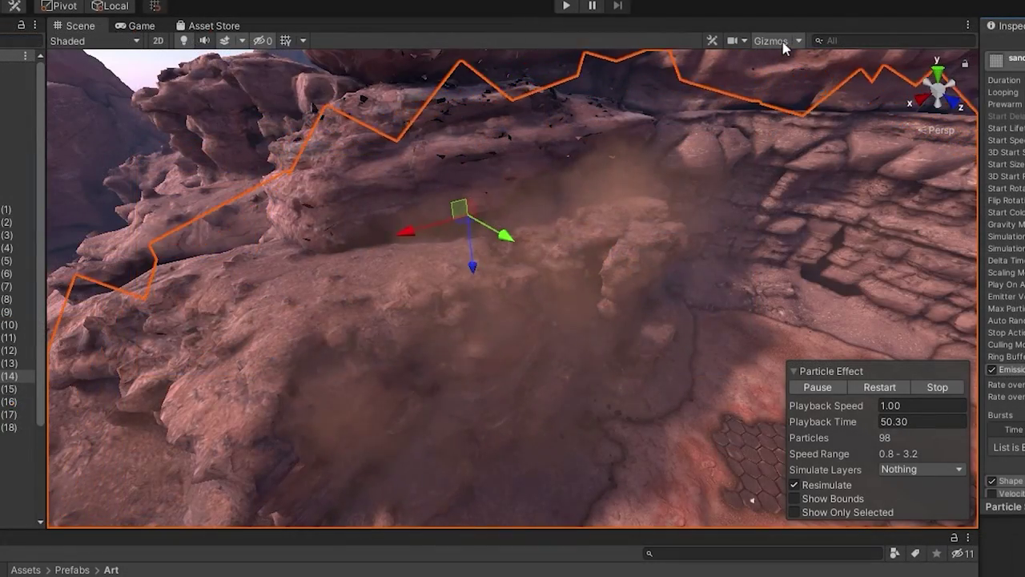
Step: Open the Scene view's gizmo display options while the sand particle effect plays
{"action": "left_click", "coordinate": [799, 43]}
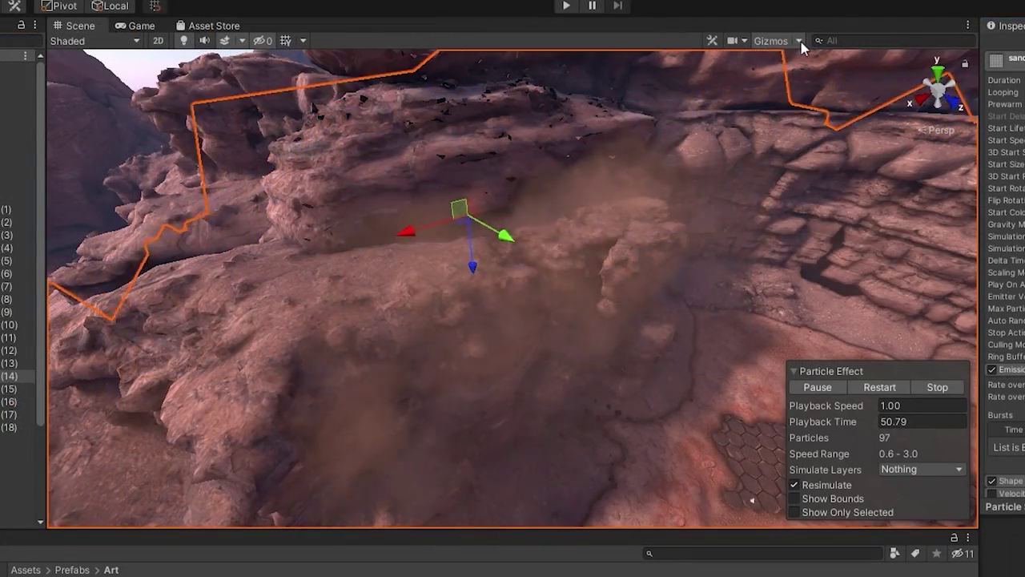
{"action": "left_click", "coordinate": [798, 84]}
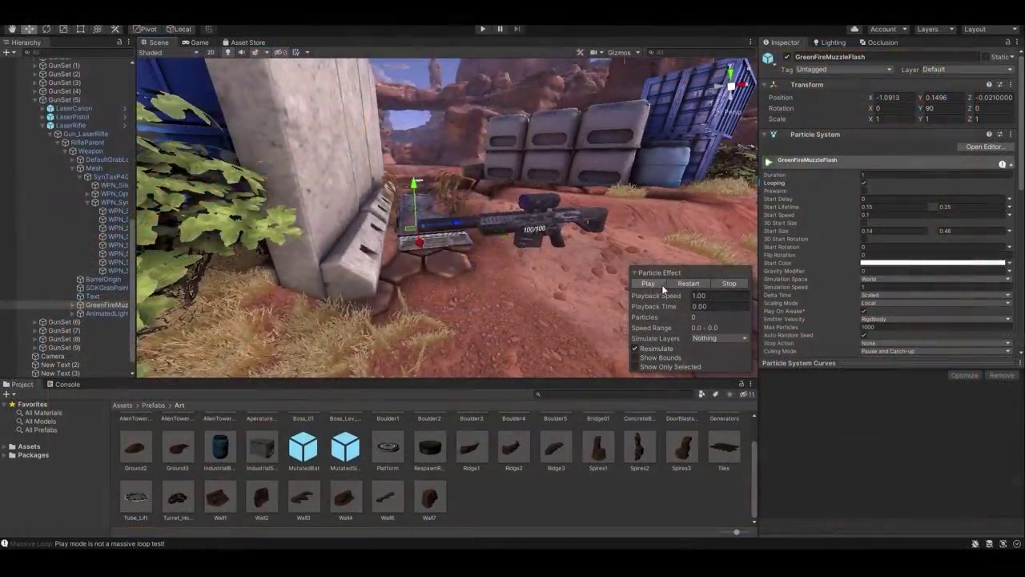
{"action": "left_click_drag", "start_coordinate": [527, 269], "coordinate": [627, 236], "text": "alt"}
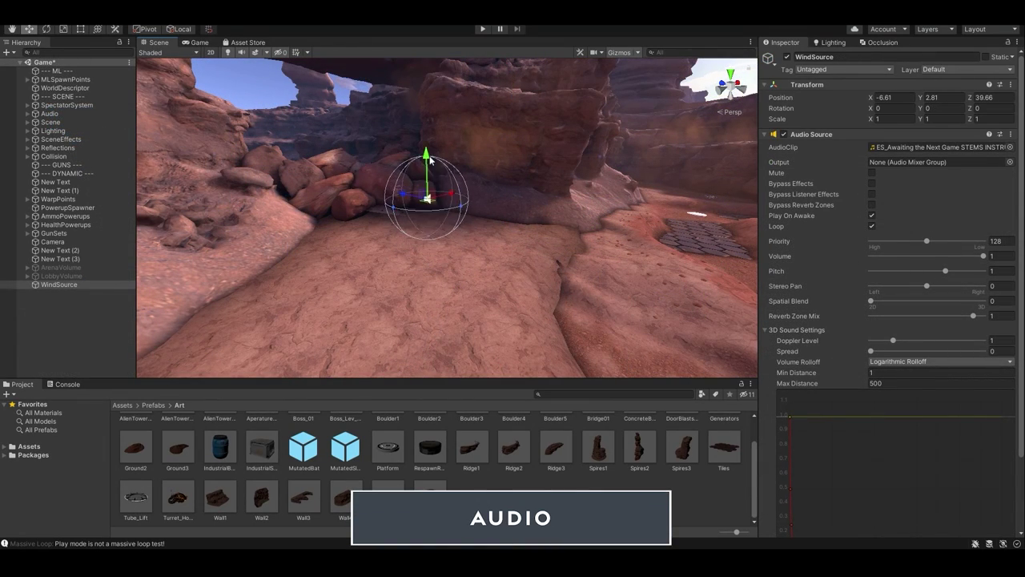
Step: Set the minimum distance of the WindSource audio source to 1.95
{"action": "left_click_drag", "start_coordinate": [807, 375], "coordinate": [833, 375]}
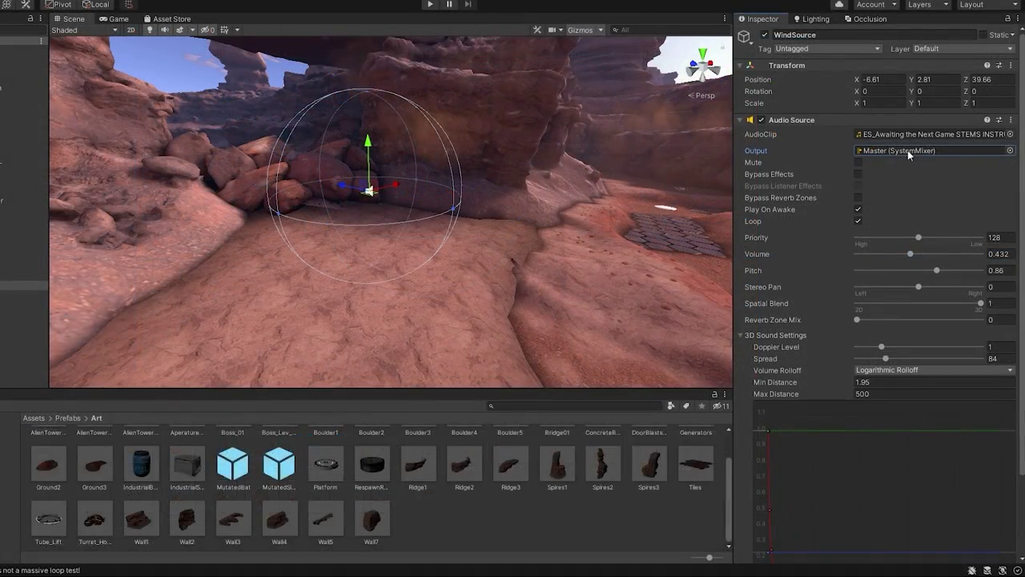
Step: Locate the Master output group of WindSource among the AudioMixer assets and select SystemMixer
{"action": "left_click", "coordinate": [917, 162]}
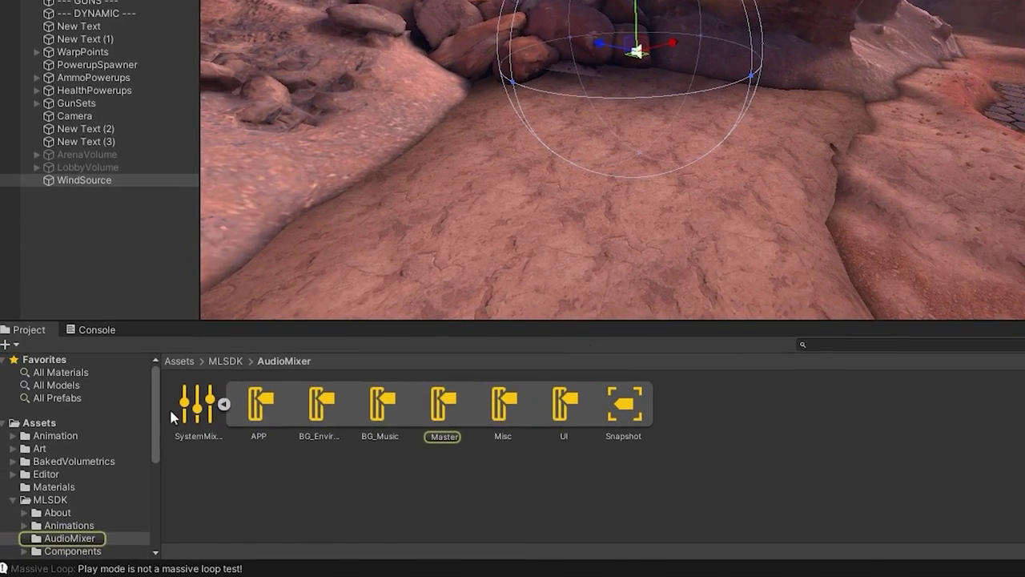
{"action": "left_click", "coordinate": [192, 416]}
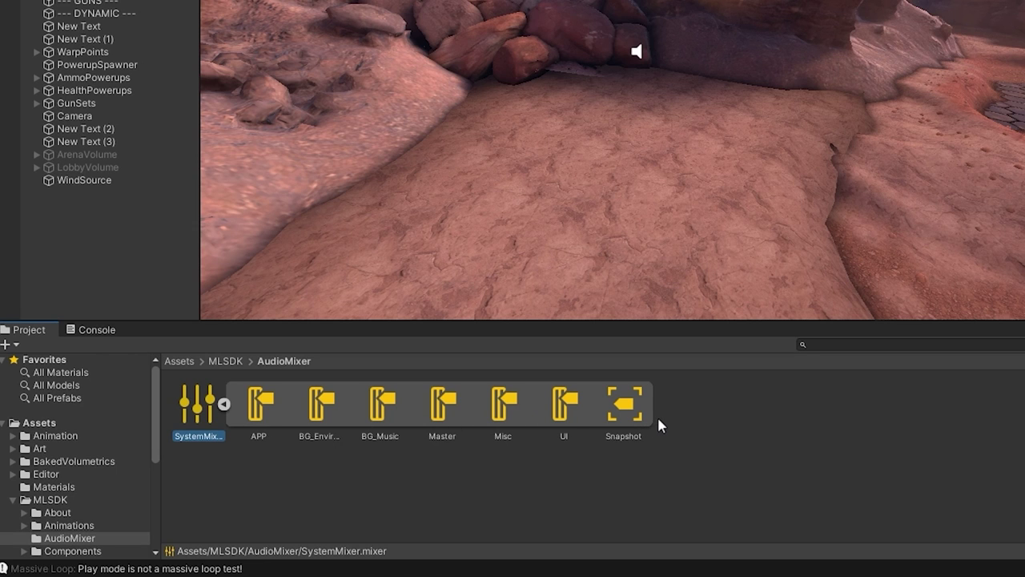
Step: Select WindSource and route its audio output to the APP group of SystemMixer
{"action": "left_click", "coordinate": [634, 52]}
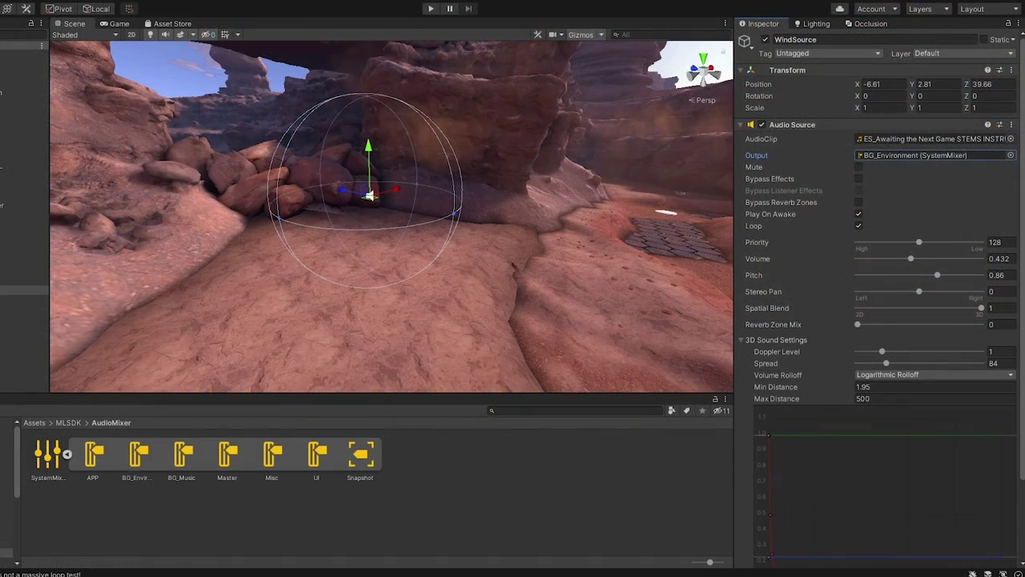
{"action": "left_click_drag", "start_coordinate": [719, 288], "coordinate": [889, 152]}
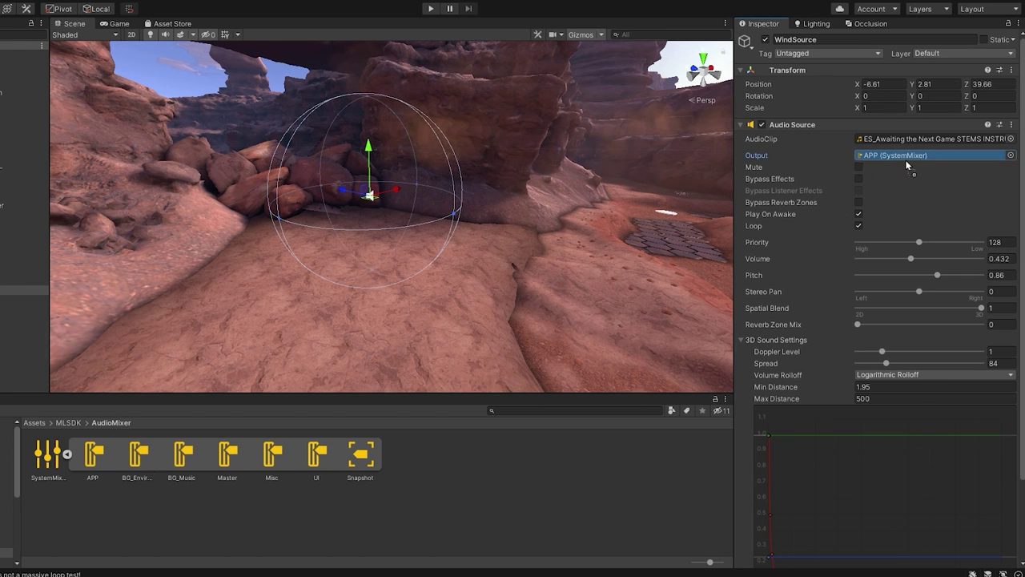
{"action": "left_click_drag", "start_coordinate": [905, 160], "coordinate": [905, 159]}
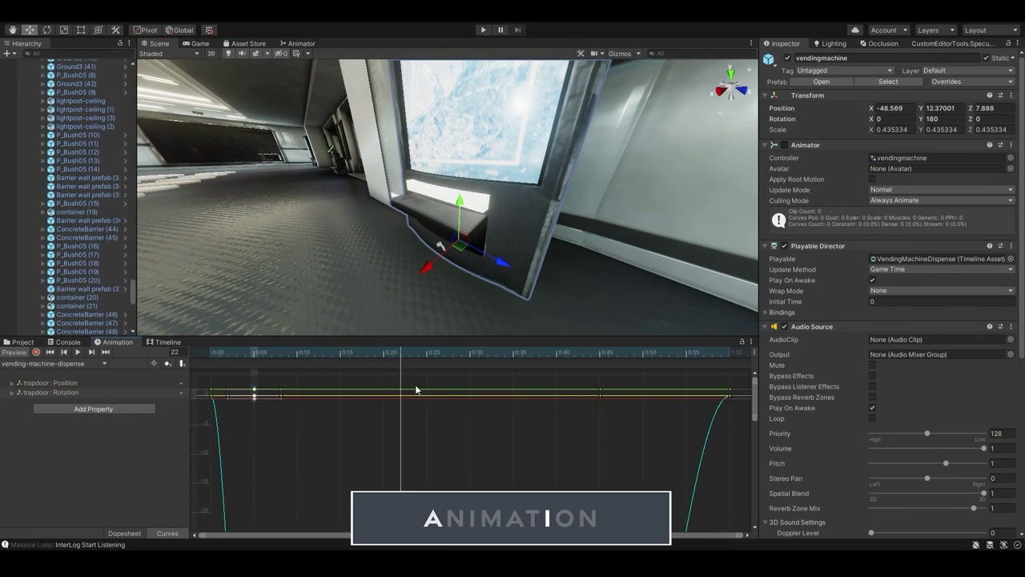
Step: Preview the vending-machine-dispense animation up to frame 55 and examine the trapdoor's full rotation curve
{"action": "left_click_drag", "start_coordinate": [415, 390], "coordinate": [676, 400]}
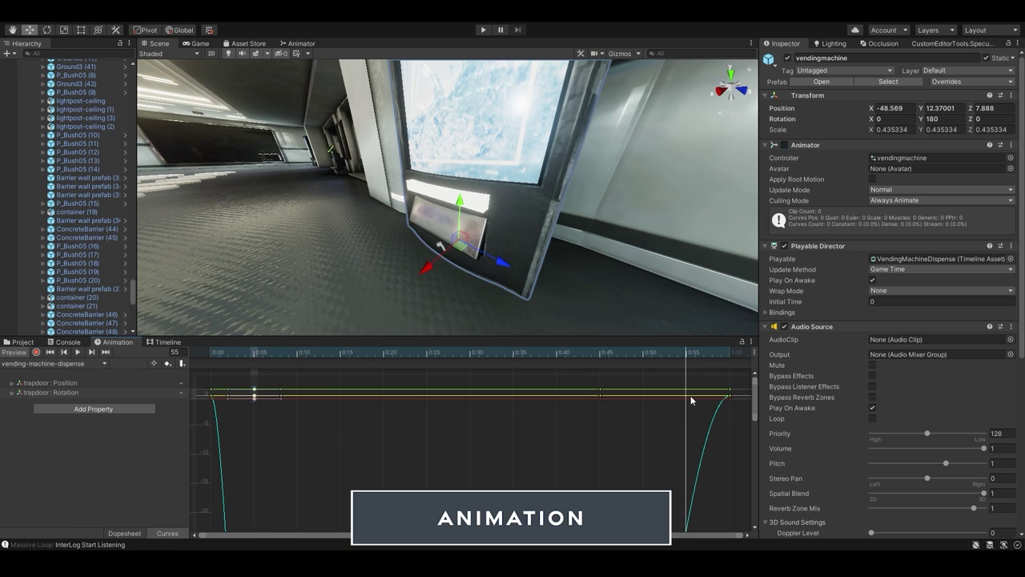
{"action": "left_click_drag", "start_coordinate": [755, 425], "coordinate": [762, 483]}
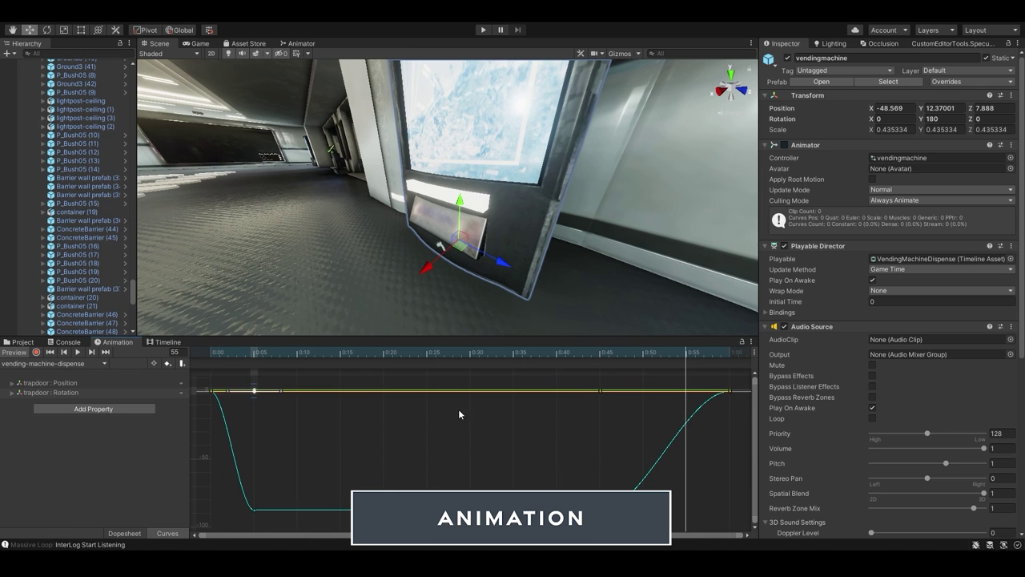
Step: Scrub through the Take 001 animation of Turret_Hoover_01_FBX up to frame 27 and examine its animation curves
{"action": "left_click_drag", "start_coordinate": [213, 355], "coordinate": [263, 362]}
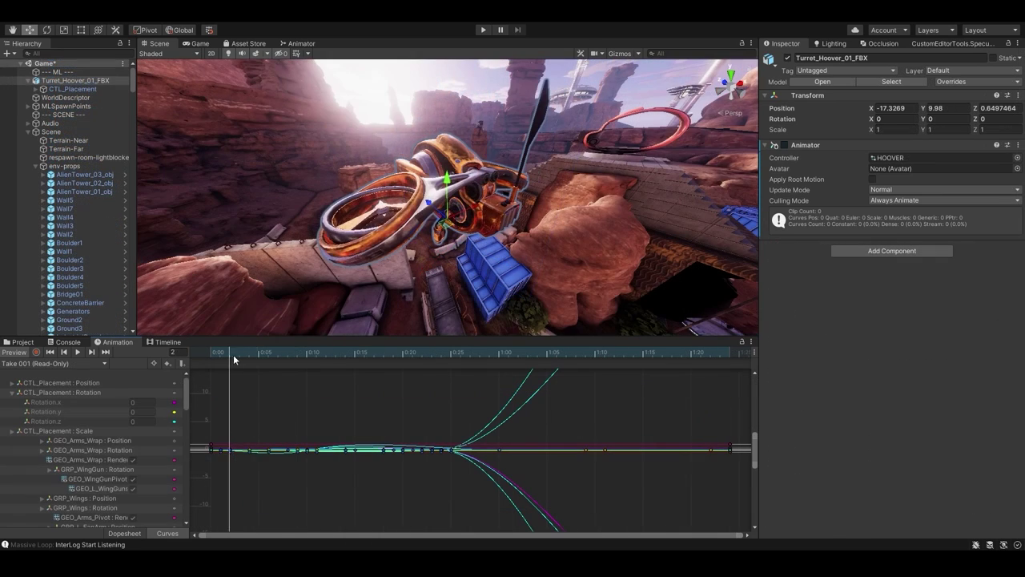
{"action": "left_click_drag", "start_coordinate": [233, 354], "coordinate": [373, 356]}
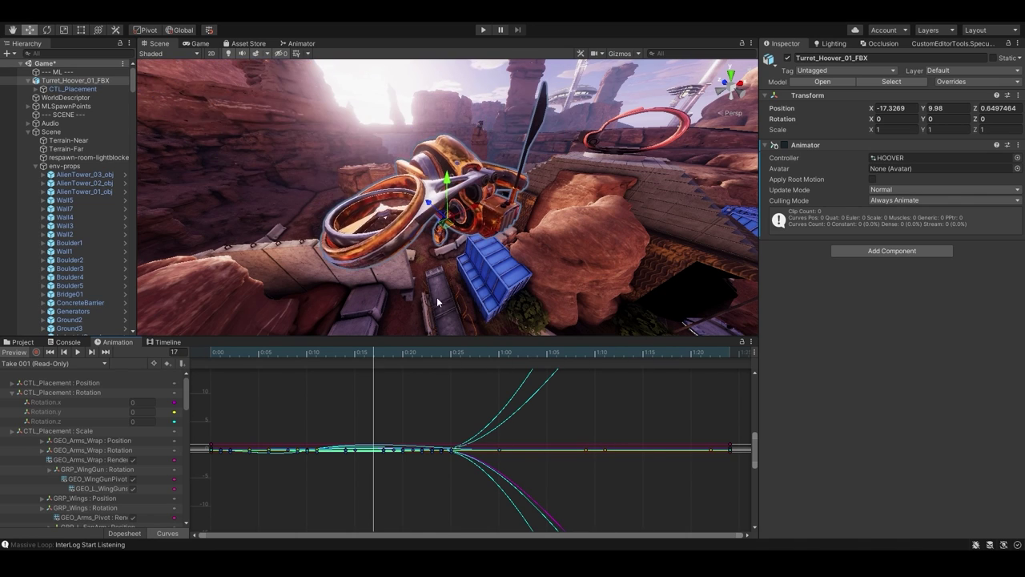
{"action": "left_click_drag", "start_coordinate": [436, 297], "coordinate": [416, 303], "text": "alt"}
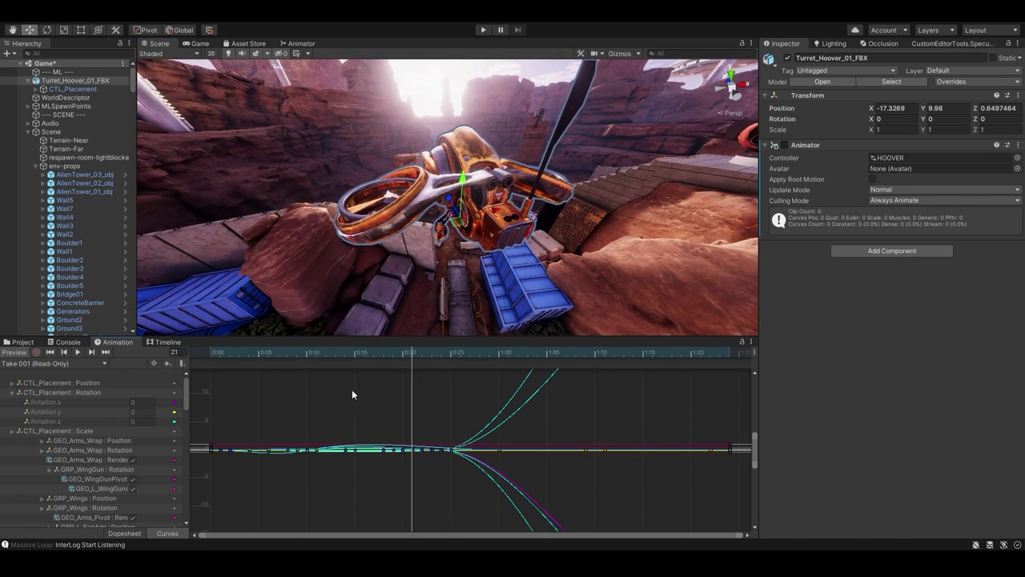
{"action": "left_click_drag", "start_coordinate": [352, 391], "coordinate": [429, 470]}
{"action": "left_click_drag", "start_coordinate": [393, 353], "coordinate": [293, 352]}
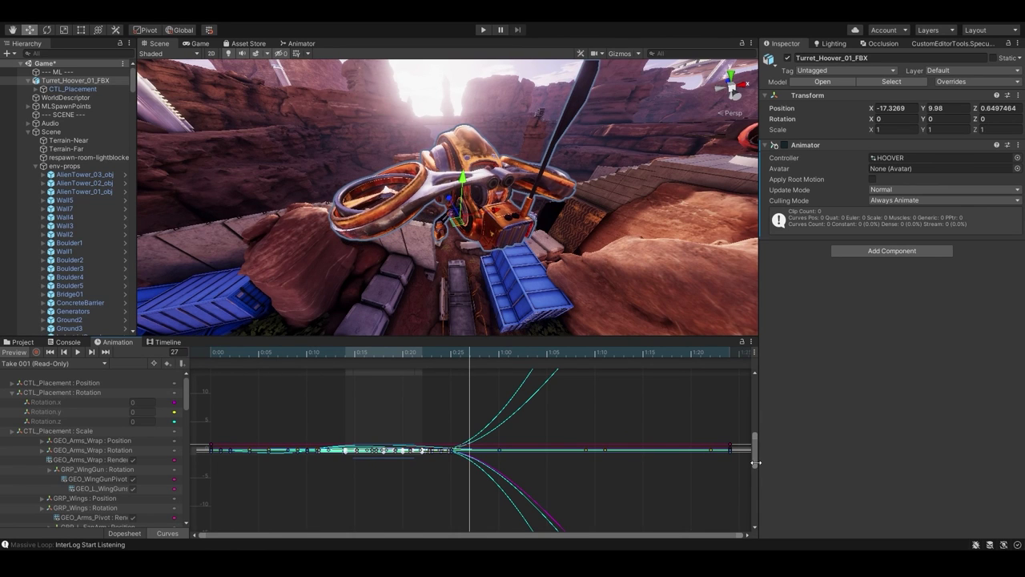
{"action": "left_click_drag", "start_coordinate": [754, 462], "coordinate": [753, 446]}
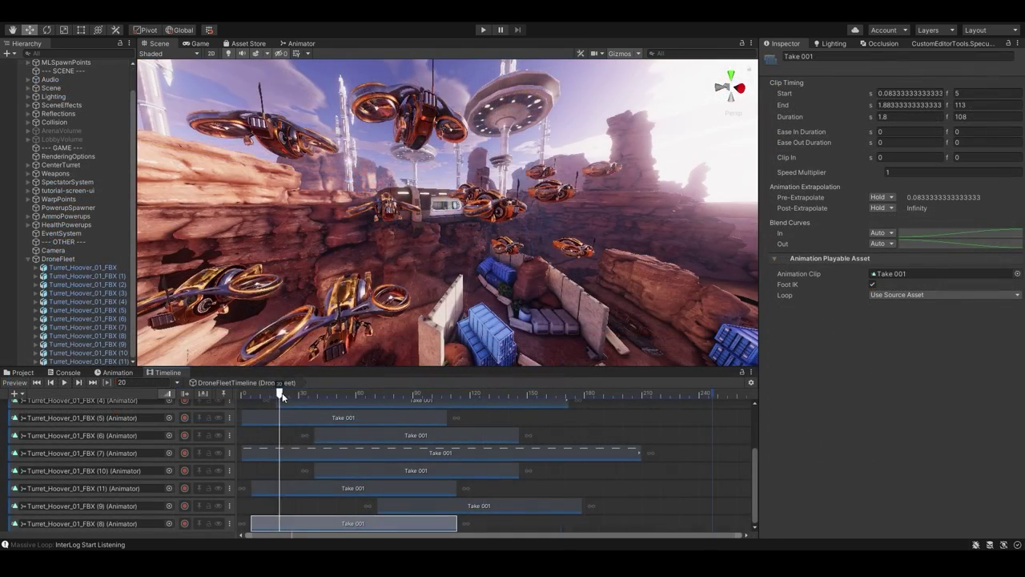
Step: Scrub DroneFleetTimeline up to frame 51 and back to preview the drones' Take 001 clips
{"action": "left_click_drag", "start_coordinate": [282, 393], "coordinate": [339, 397]}
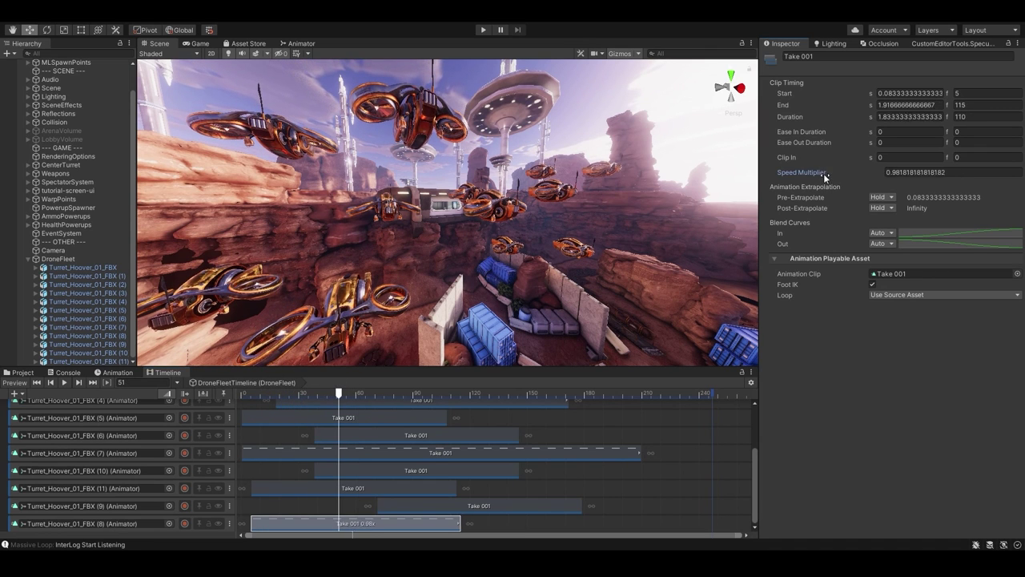
{"action": "left_click_drag", "start_coordinate": [287, 399], "coordinate": [251, 398]}
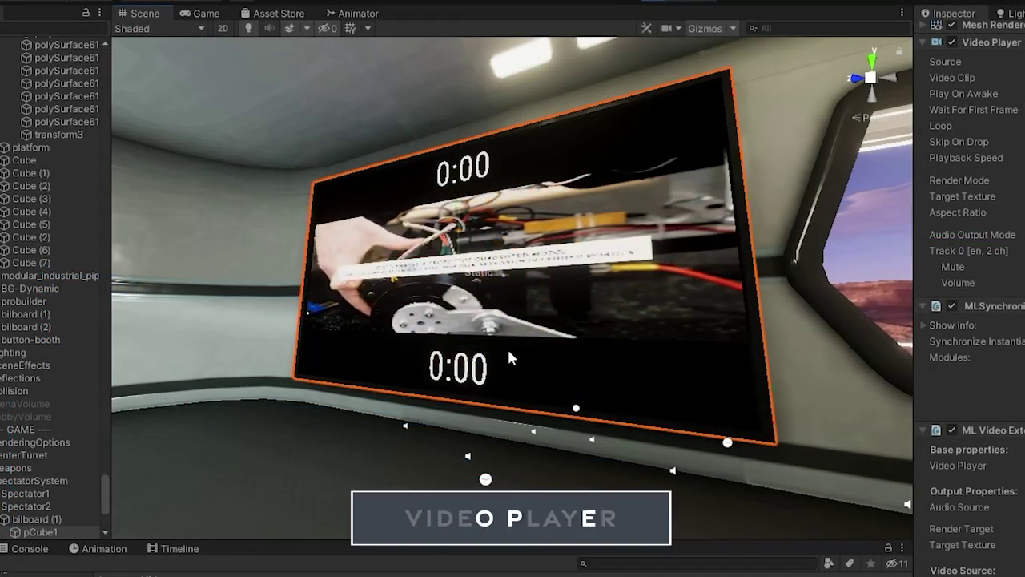
Step: Examine the pCube1 video screen on the billboard and review its Video Player, ML Video Extension and material settings
{"action": "right_click_drag", "start_coordinate": [488, 352], "coordinate": [552, 353]}
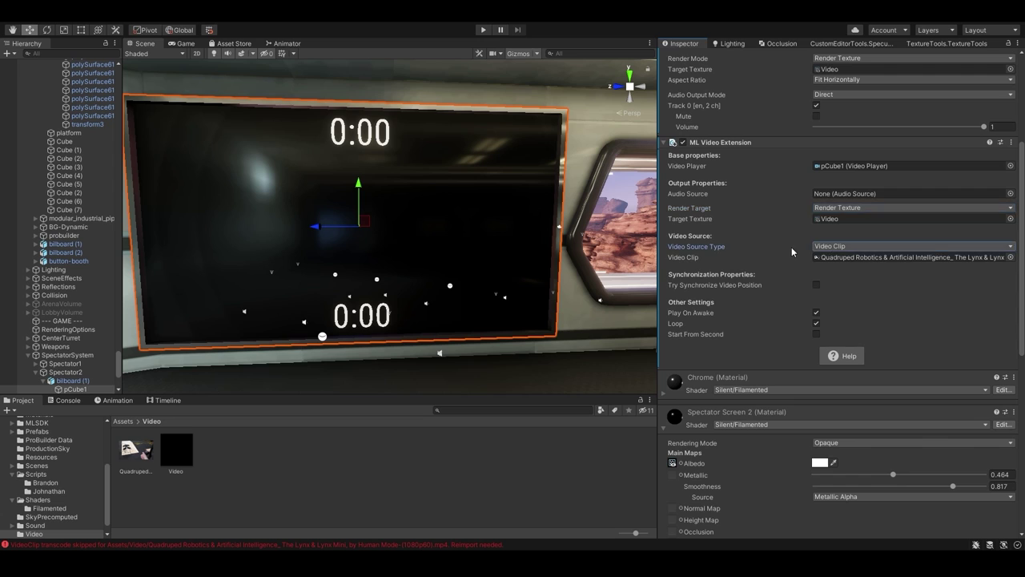
{"action": "scroll", "coordinate": [791, 247], "scroll_direction": "up", "scroll_amount": 6}
{"action": "scroll", "coordinate": [854, 328], "scroll_direction": "down", "scroll_amount": 6}
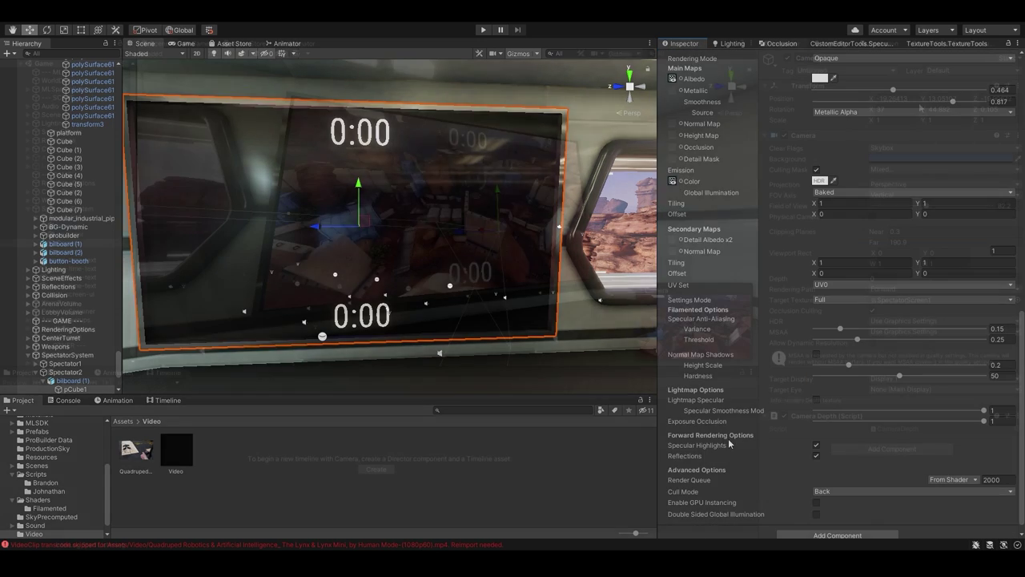
Step: Change the rotation of the spectator camera that renders to the spectator screen
{"action": "left_click_drag", "start_coordinate": [882, 114], "coordinate": [852, 105]}
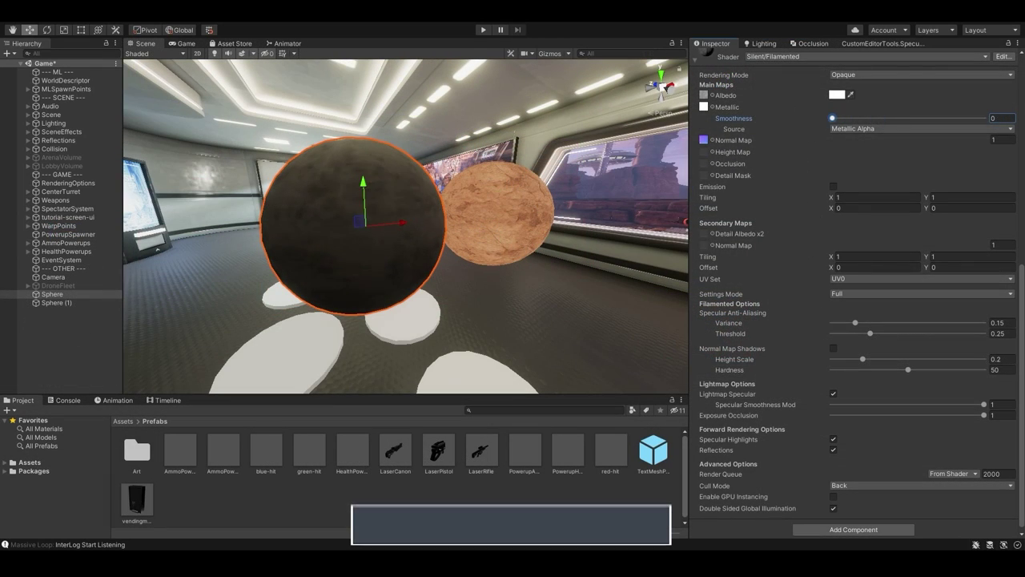
Step: Raise the smoothness of the Silent/Filamented material on the dark Sphere
{"action": "left_click_drag", "start_coordinate": [832, 117], "coordinate": [879, 118]}
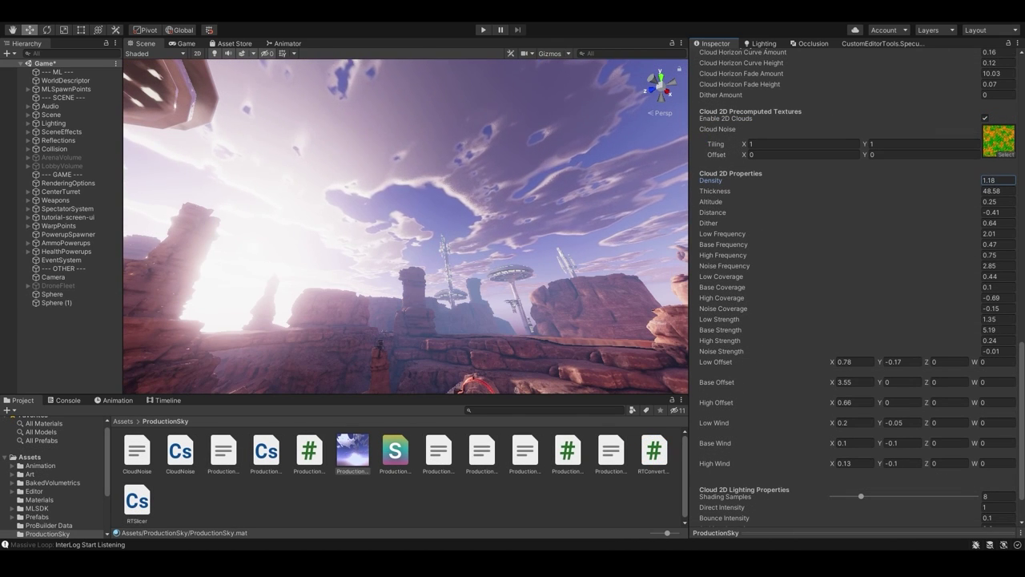
Step: Lower the 2D cloud density of the ProductionSky material and raise the volume density of the Arena volumetric fog material
{"action": "mouse_move", "coordinate": [711, 180]}
{"action": "left_mouse_down"}
{"action": "mouse_move", "coordinate": [695, 180]}
{"action": "mouse_move", "coordinate": [699, 191]}
{"action": "left_mouse_up"}
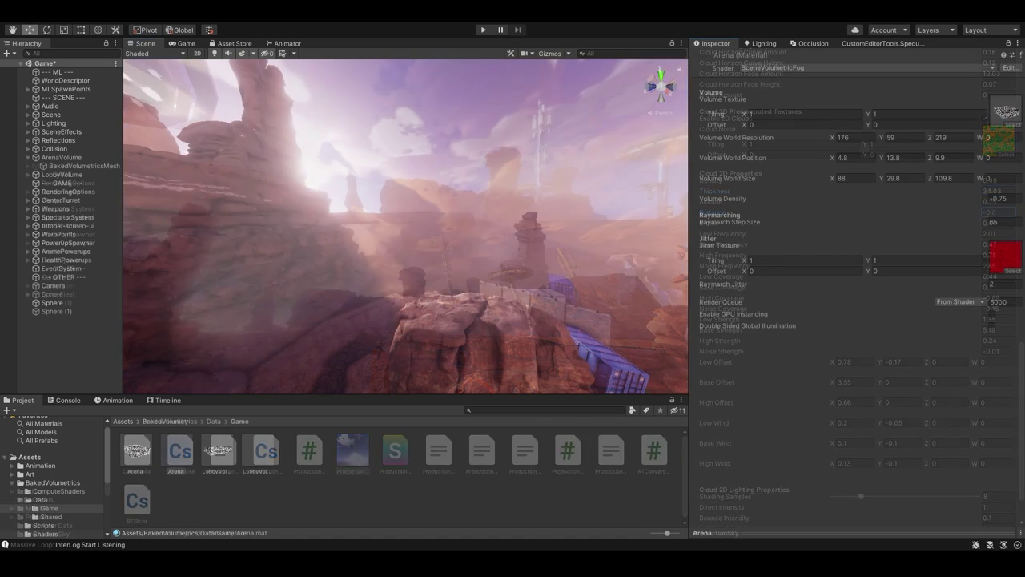
{"action": "left_click_drag", "start_coordinate": [710, 199], "coordinate": [750, 198]}
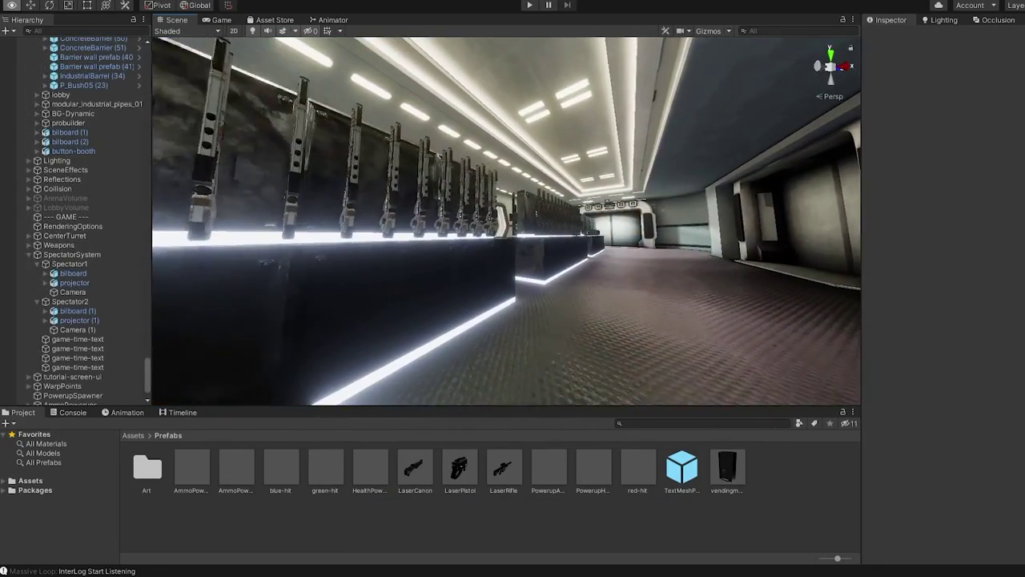
{"action": "key", "text": "w"}
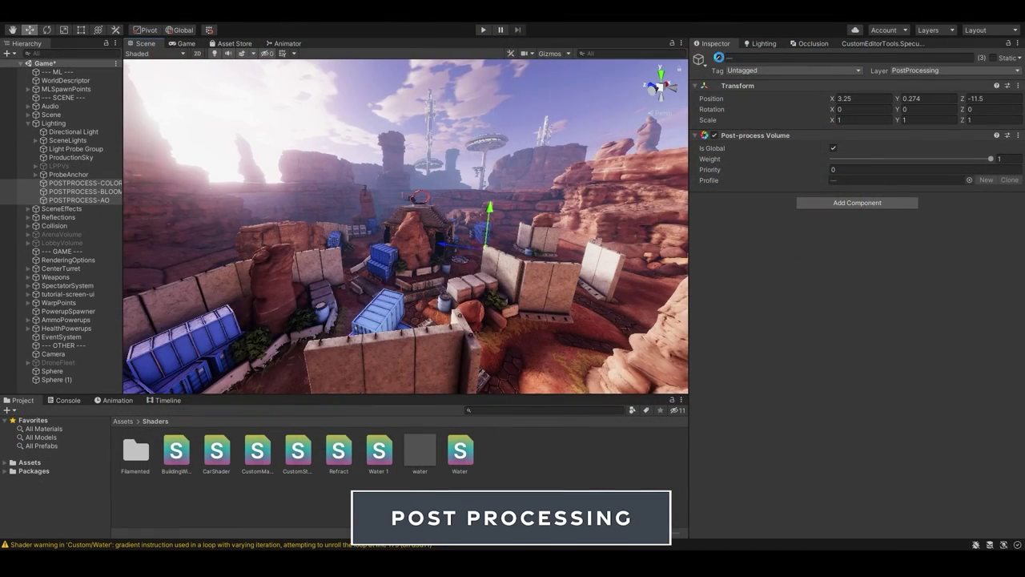
Step: Toggle the three selected post-processing objects for color, bloom and AO off and on to compare their effect on the scene
{"action": "left_click", "coordinate": [718, 58]}
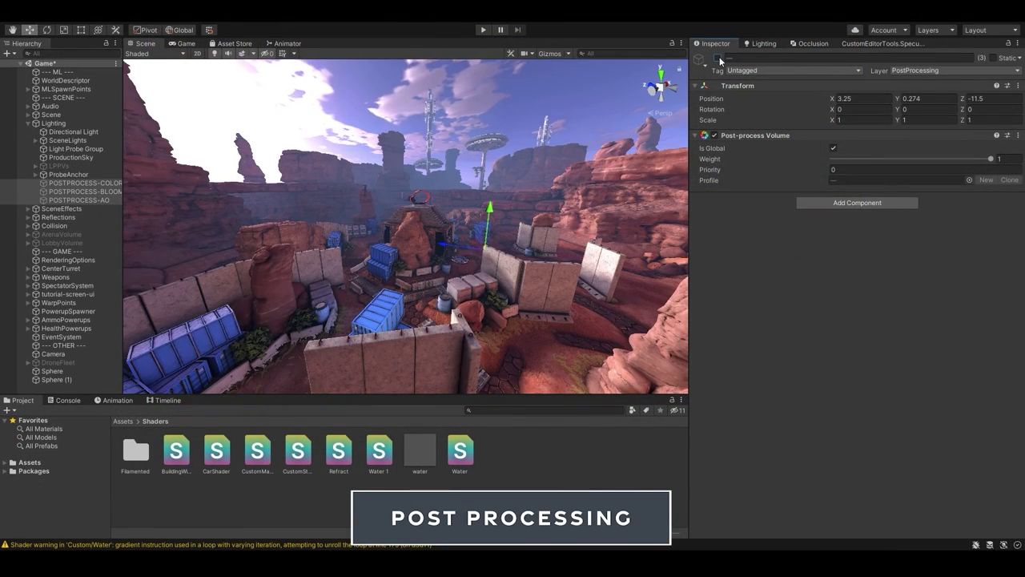
{"action": "left_click", "coordinate": [718, 58]}
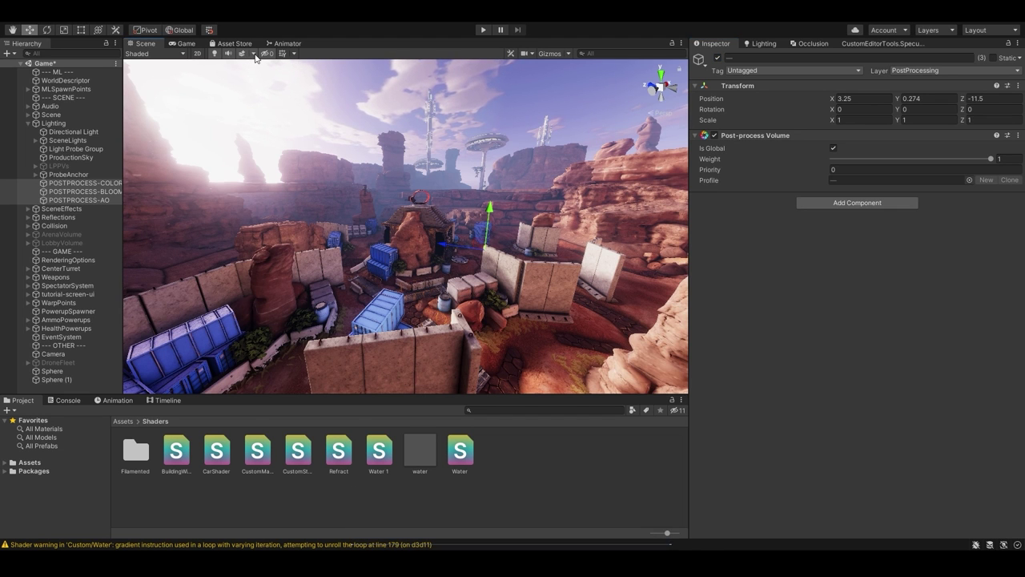
{"action": "left_click", "coordinate": [718, 58]}
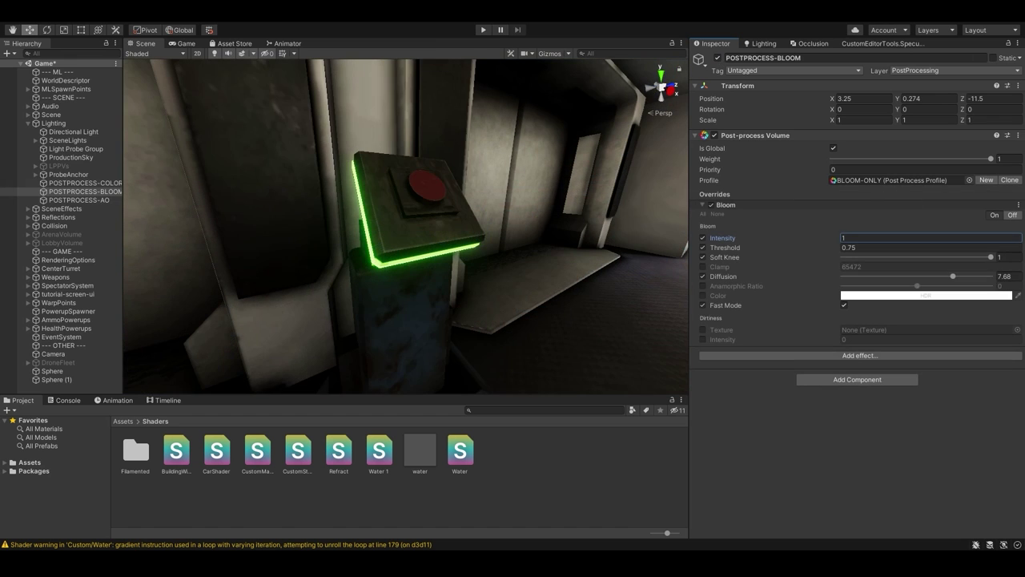
Step: Set the bloom intensity of POSTPROCESS-BLOOM to 13.79 and adjust its diffusion
{"action": "left_click_drag", "start_coordinate": [723, 238], "coordinate": [938, 242]}
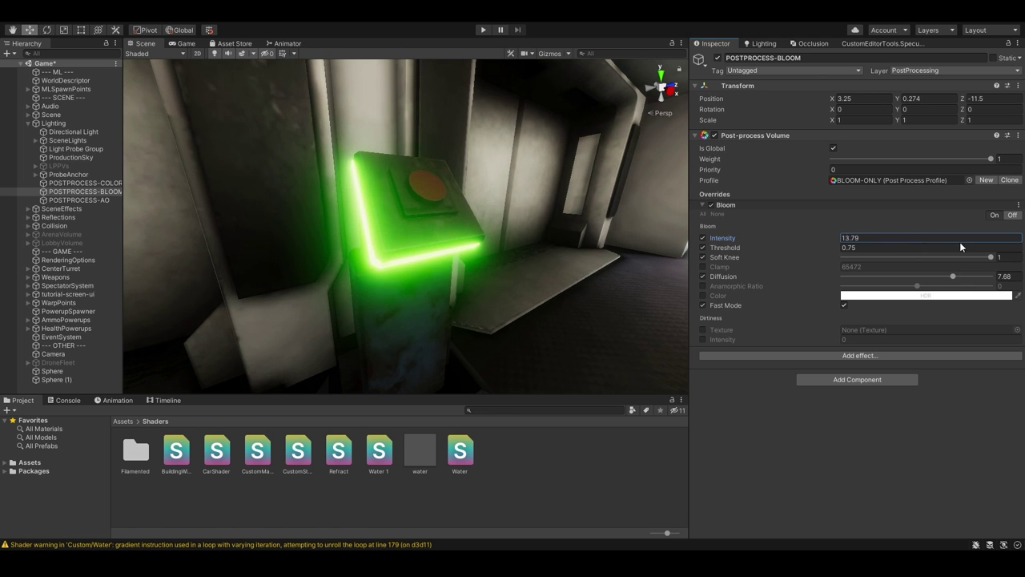
{"action": "mouse_move", "coordinate": [957, 277]}
{"action": "left_mouse_down"}
{"action": "mouse_move", "coordinate": [974, 277]}
{"action": "mouse_move", "coordinate": [869, 277]}
{"action": "mouse_move", "coordinate": [955, 277]}
{"action": "left_mouse_up"}
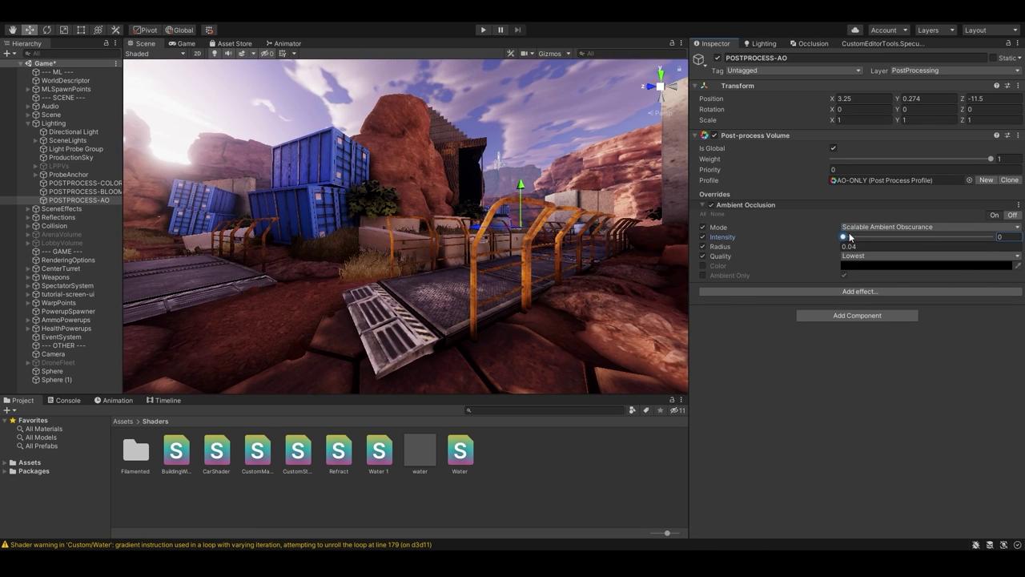
Step: Adjust the ambient occlusion intensity of POSTPROCESS-AO, trying 3.87 and 2.94, and set its radius to 0.06
{"action": "left_click_drag", "start_coordinate": [847, 237], "coordinate": [986, 239]}
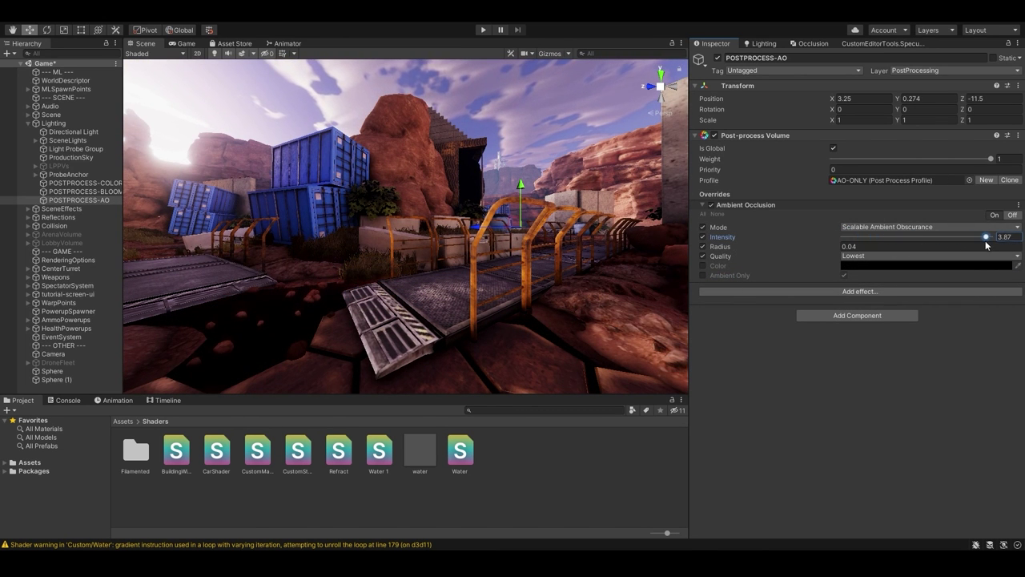
{"action": "left_click_drag", "start_coordinate": [910, 242], "coordinate": [952, 244]}
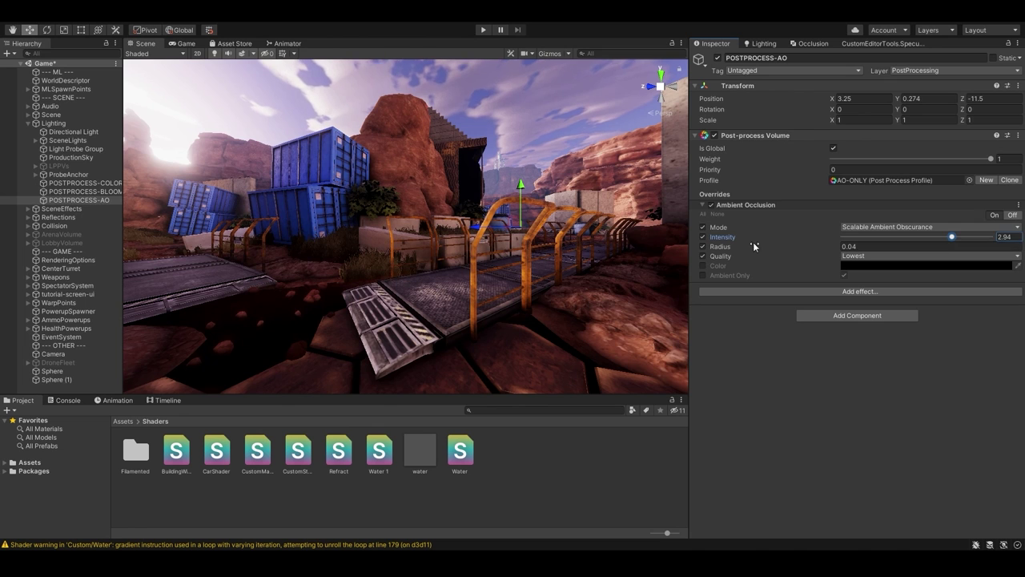
{"action": "mouse_move", "coordinate": [753, 246]}
{"action": "left_mouse_down"}
{"action": "mouse_move", "coordinate": [787, 248]}
{"action": "mouse_move", "coordinate": [760, 249]}
{"action": "left_mouse_up"}
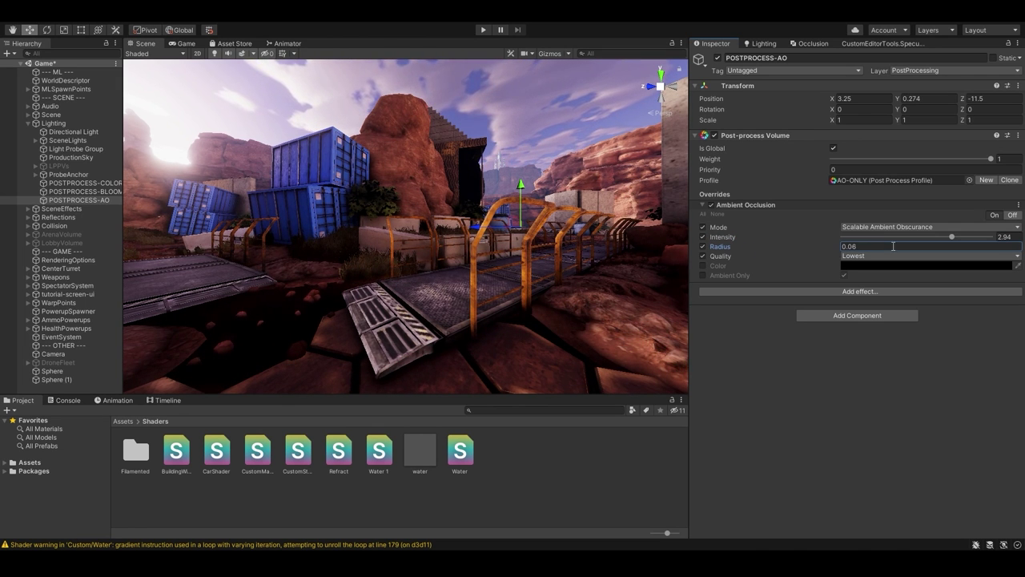
{"action": "left_click_drag", "start_coordinate": [898, 239], "coordinate": [974, 241]}
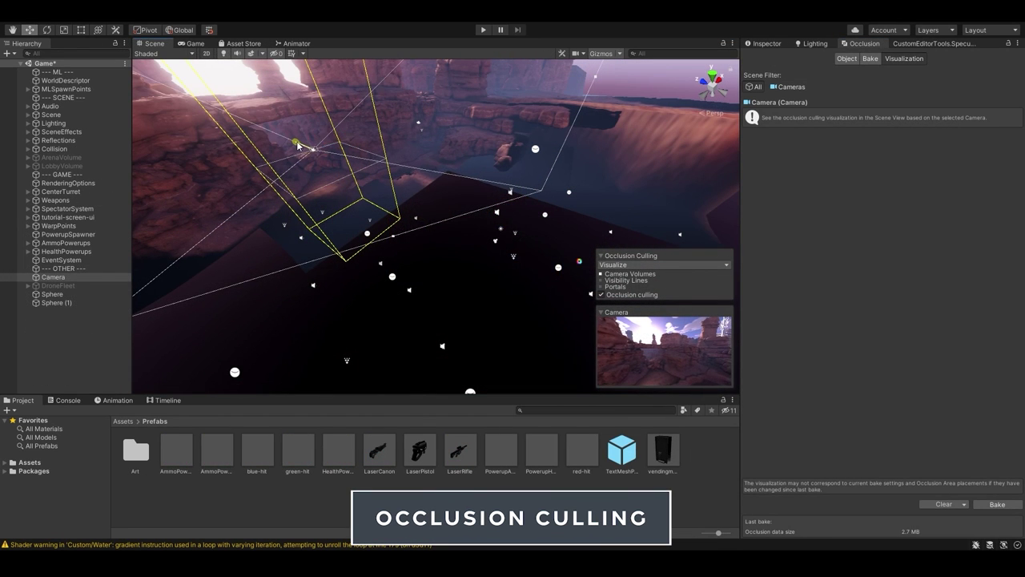
Step: Move the Camera across the canyon with the occlusion culling visualization active
{"action": "left_click_drag", "start_coordinate": [297, 145], "coordinate": [697, 184]}
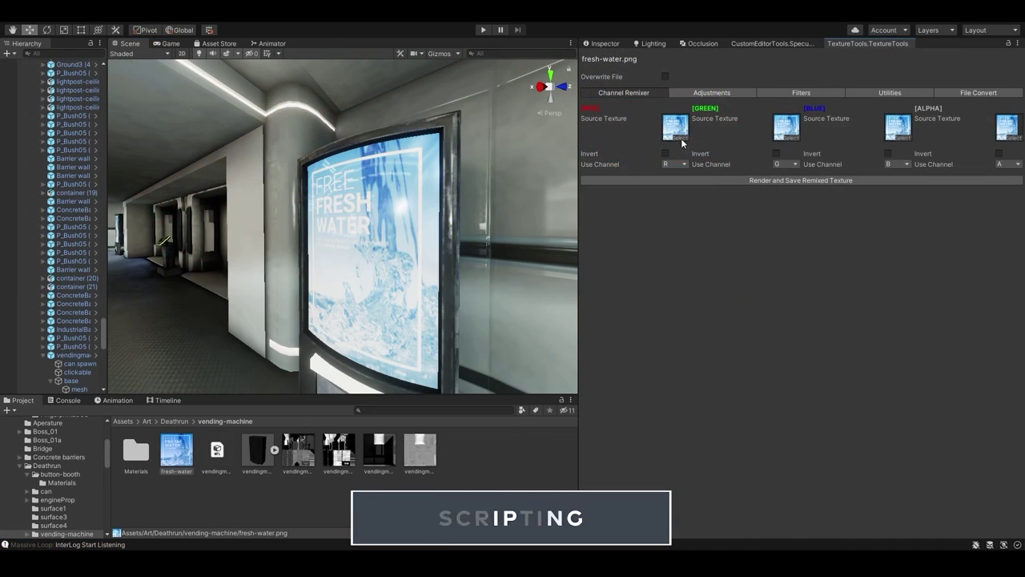
Step: Set the brightness adjustment of fresh-water.png to 3.21 in Texture Tools and render a preview
{"action": "left_click", "coordinate": [707, 93]}
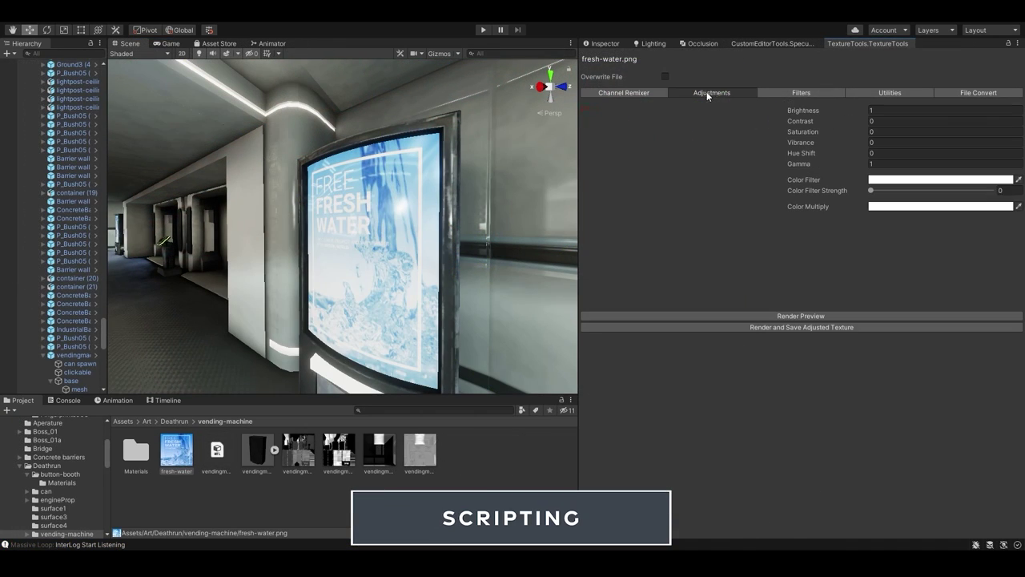
{"action": "left_click", "coordinate": [778, 316]}
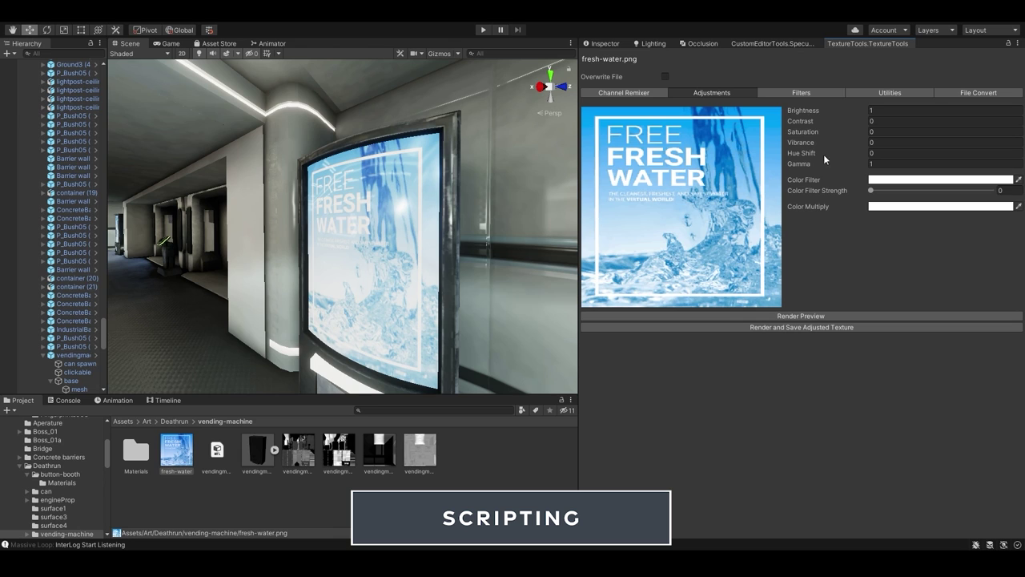
{"action": "left_click", "coordinate": [777, 315]}
{"action": "left_click_drag", "start_coordinate": [819, 112], "coordinate": [838, 110]}
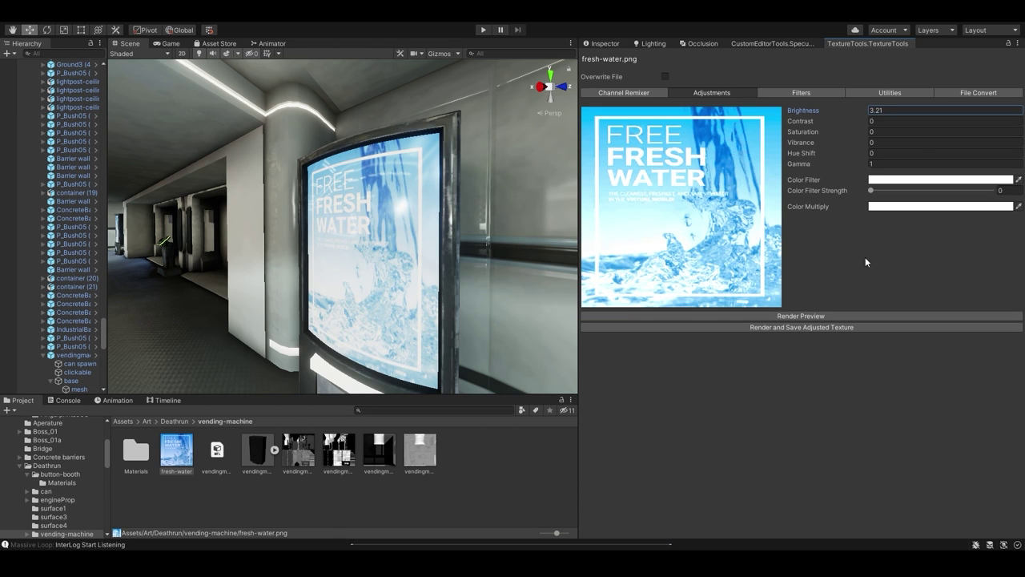
{"action": "left_click", "coordinate": [801, 314]}
Step: Preview the Gaussian Blur filter on fresh-water.png, trying 63 Gaussian samples and re-rendering after each adjustment
{"action": "left_click", "coordinate": [801, 93]}
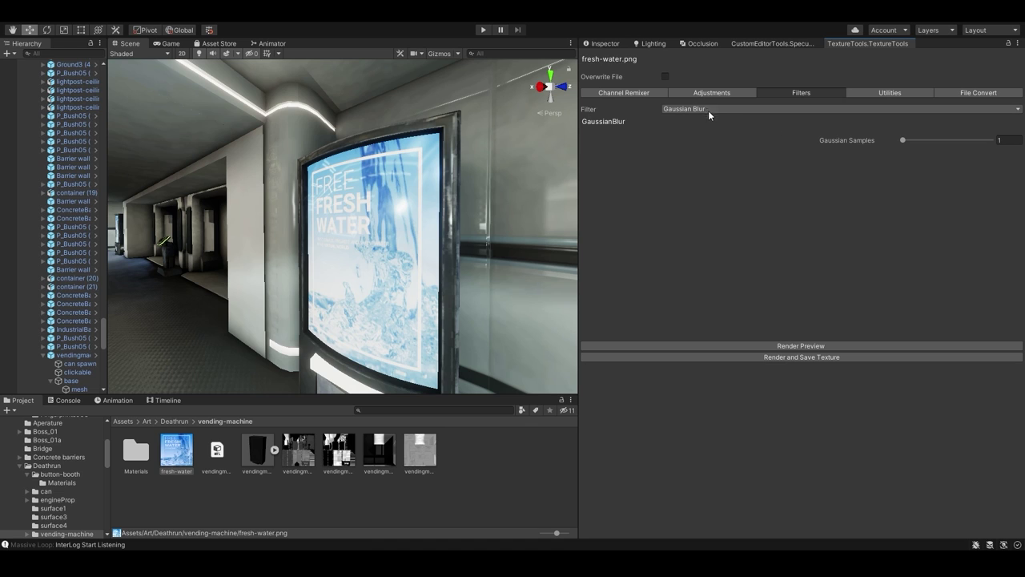
{"action": "left_click", "coordinate": [779, 346]}
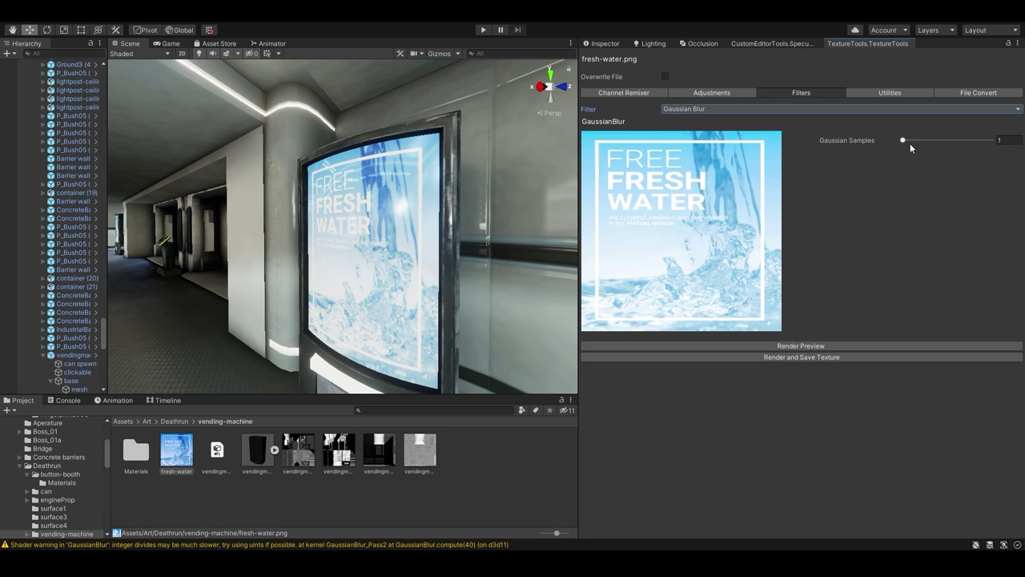
{"action": "left_click", "coordinate": [782, 345]}
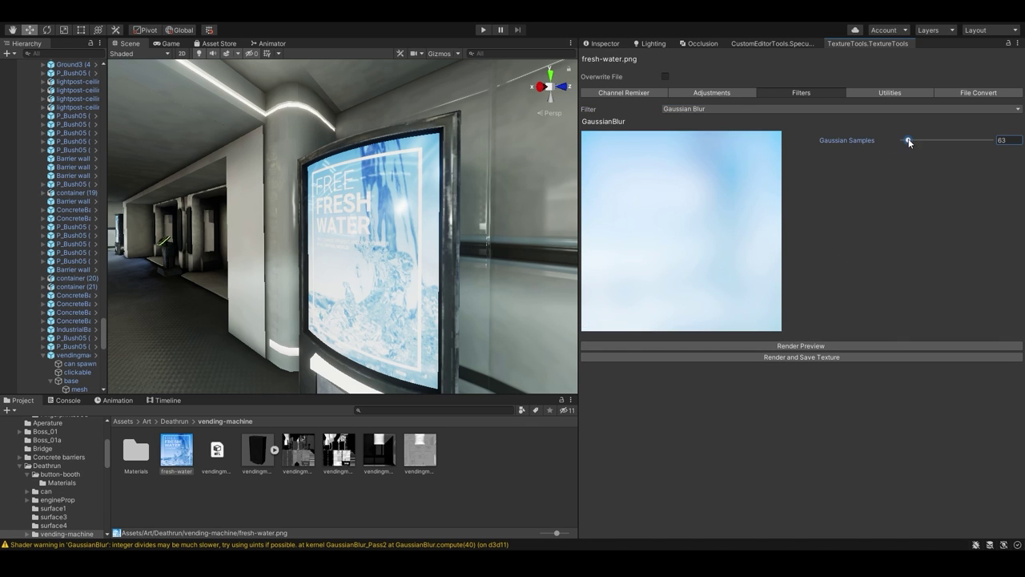
{"action": "left_click_drag", "start_coordinate": [910, 143], "coordinate": [907, 141]}
{"action": "left_click", "coordinate": [785, 346]}
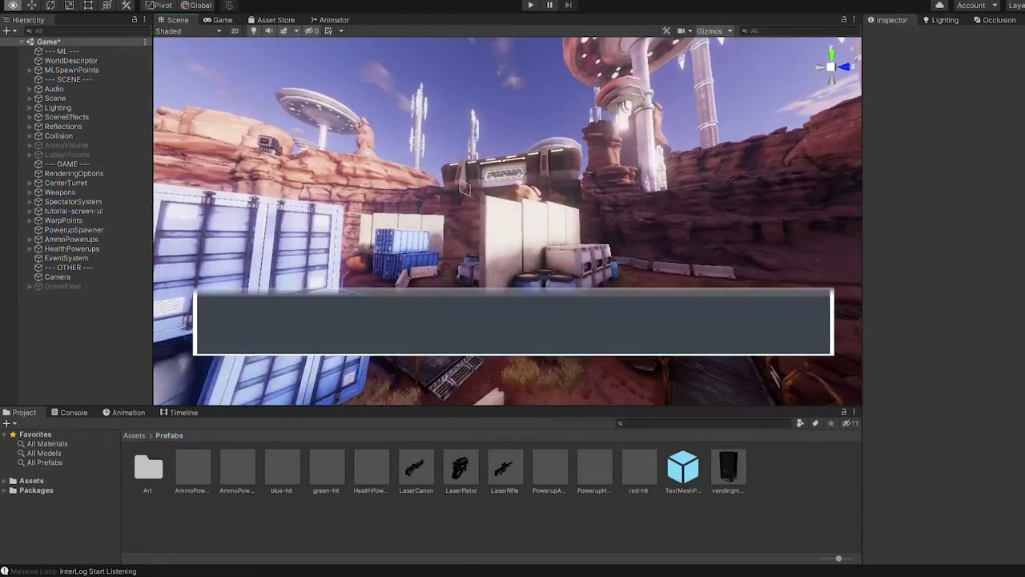
{"action": "key", "text": "s"}
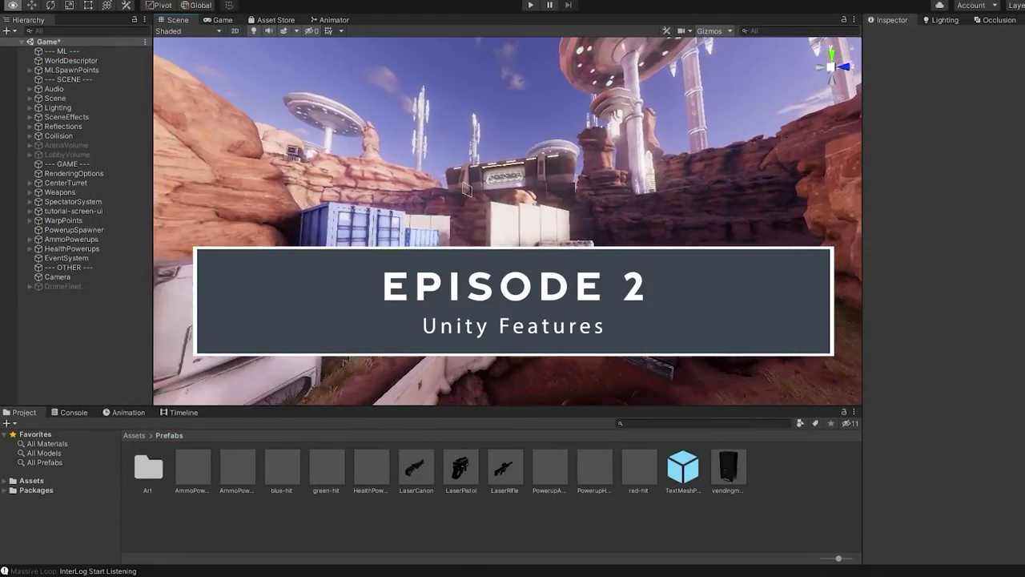